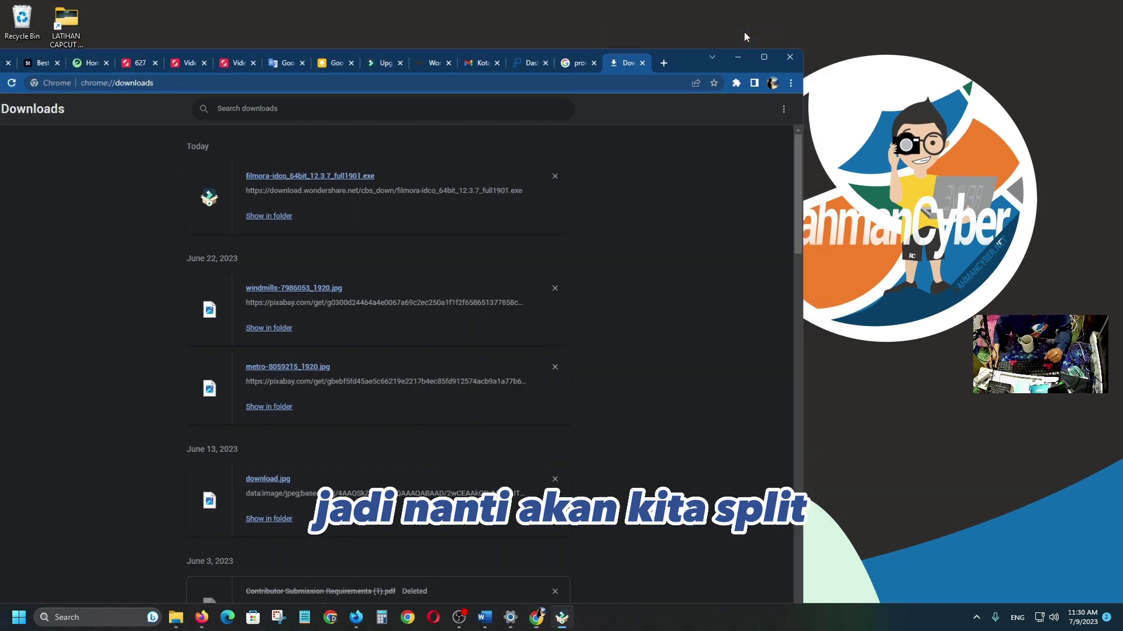
# - Install Wondershare Filmora 12 without joining the User Experience Improvement Program, and launch it
pyautogui.click(437, 372)
pyautogui.click(436, 371)
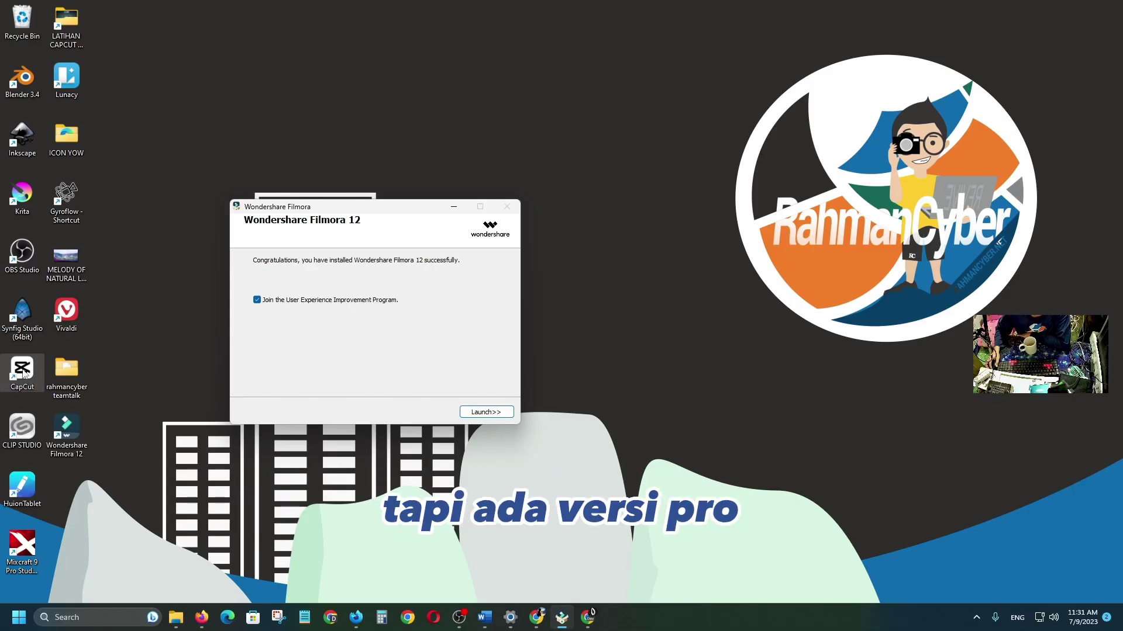
pyautogui.moveTo(350, 213); pyautogui.dragTo(500, 226)
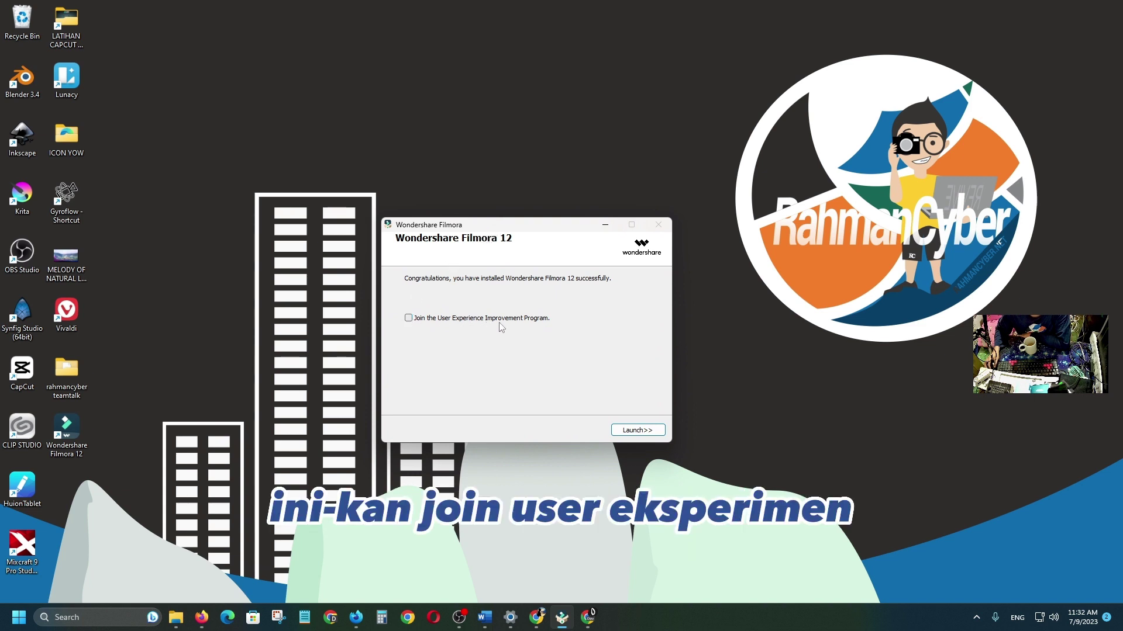
pyautogui.click(637, 430)
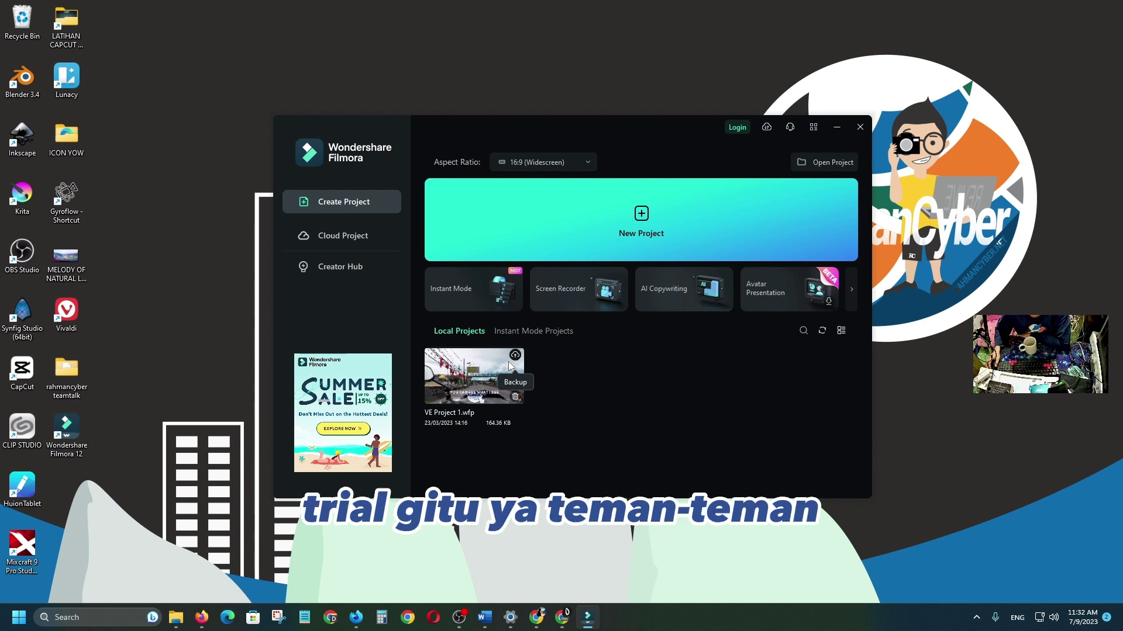
# - Log in to the Wondershare account from the Filmora start window
pyautogui.doubleClick(507, 124)
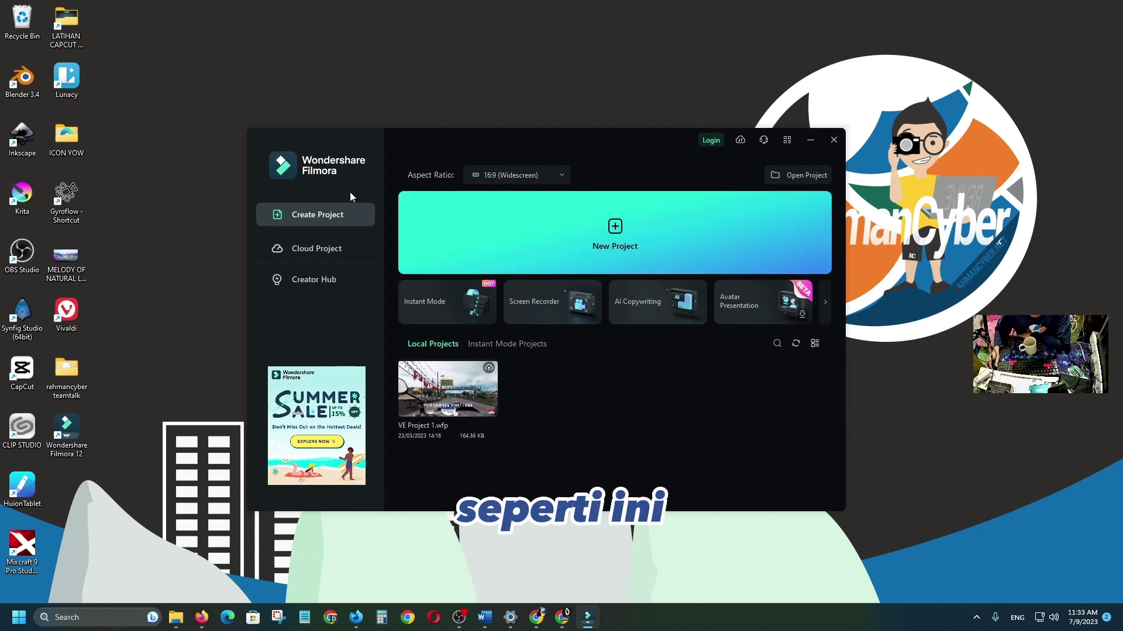
pyautogui.moveTo(535, 142); pyautogui.dragTo(549, 142)
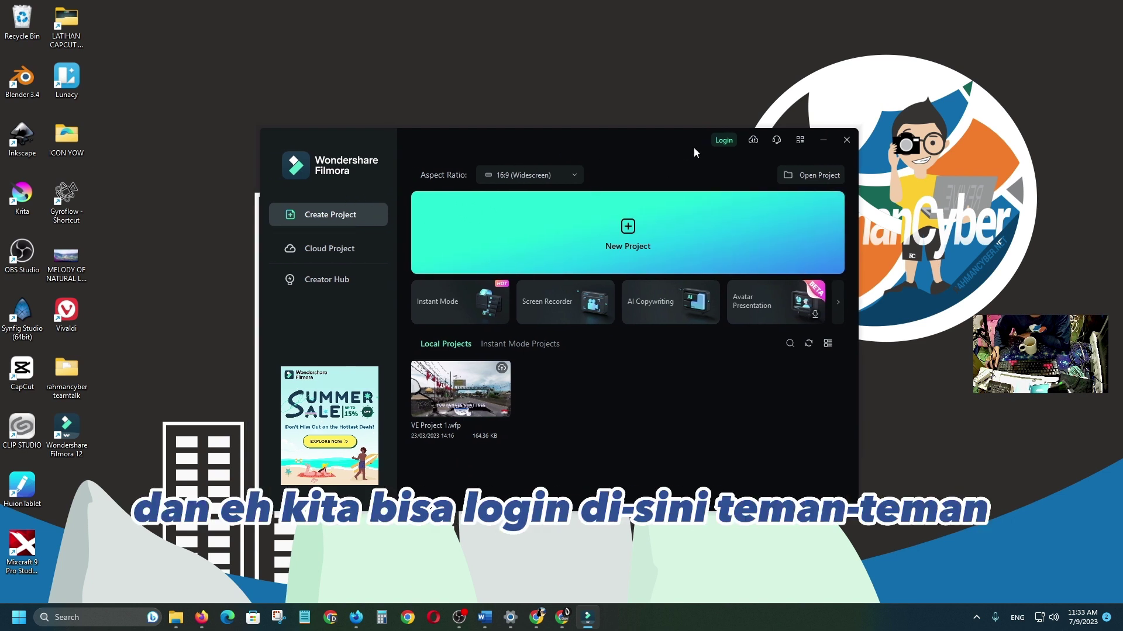
pyautogui.click(725, 140)
pyautogui.click(576, 297)
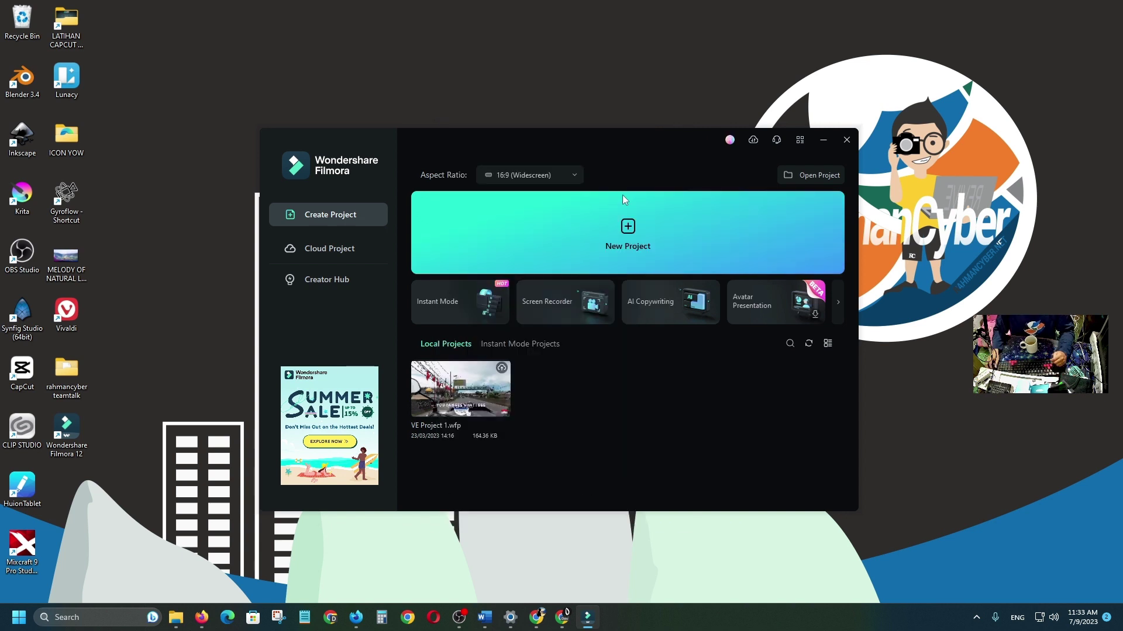
# - Create a new 16:9 widescreen project and dismiss the Instagram desktop notification
pyautogui.moveTo(666, 136)
pyautogui.mouseDown()
pyautogui.moveTo(636, 127)
pyautogui.moveTo(664, 138)
pyautogui.mouseUp()
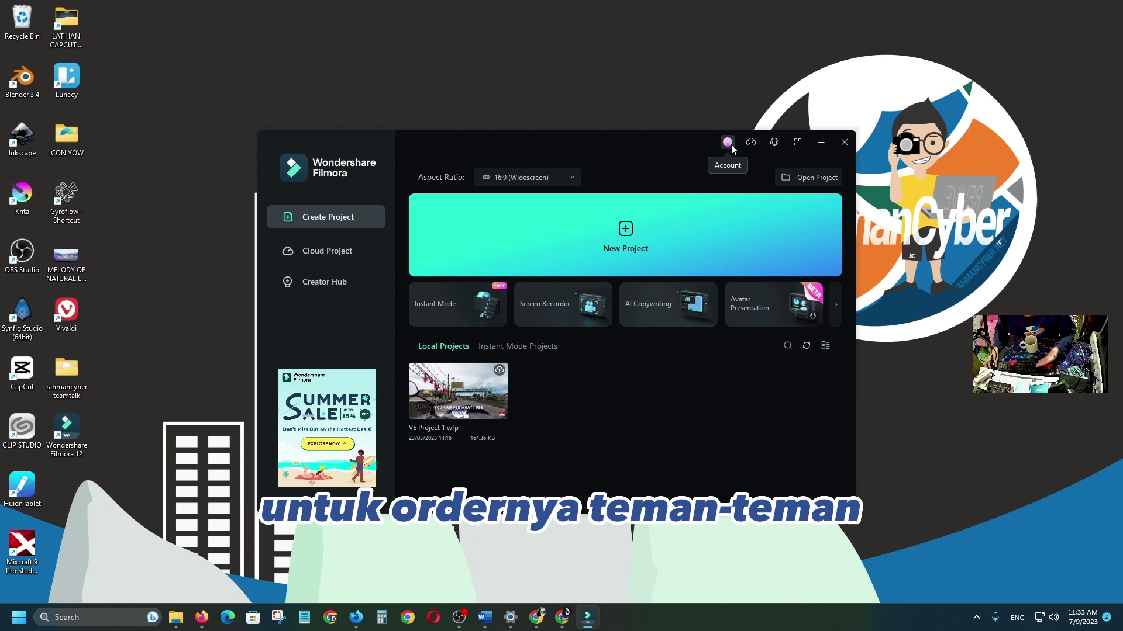
pyautogui.moveTo(641, 140)
pyautogui.mouseDown()
pyautogui.moveTo(653, 140)
pyautogui.moveTo(644, 138)
pyautogui.mouseUp()
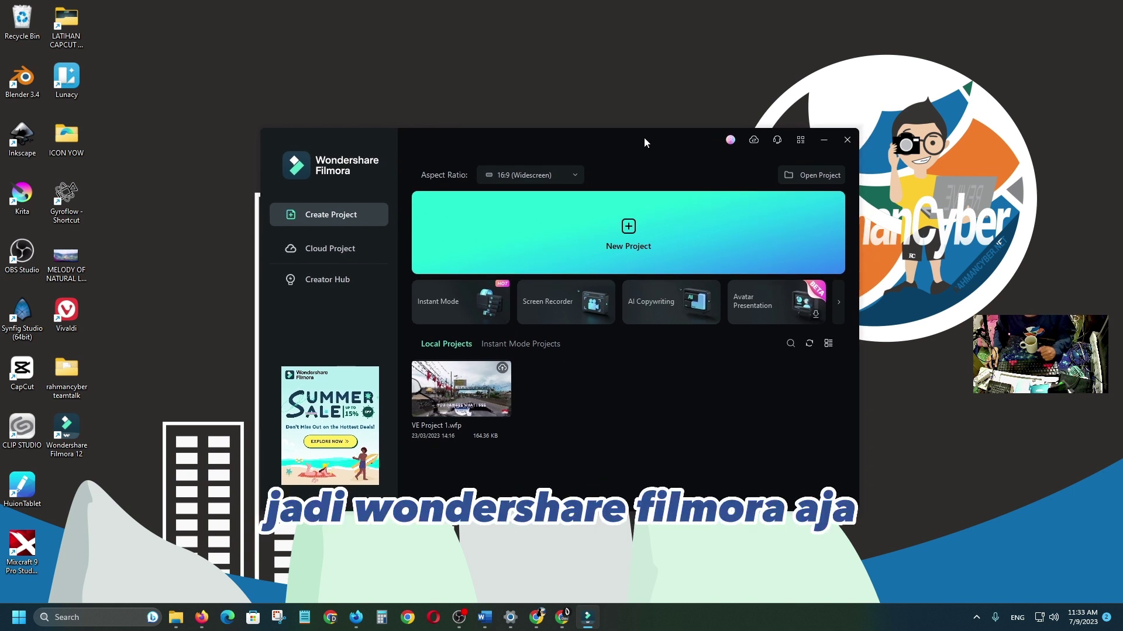
pyautogui.click(634, 224)
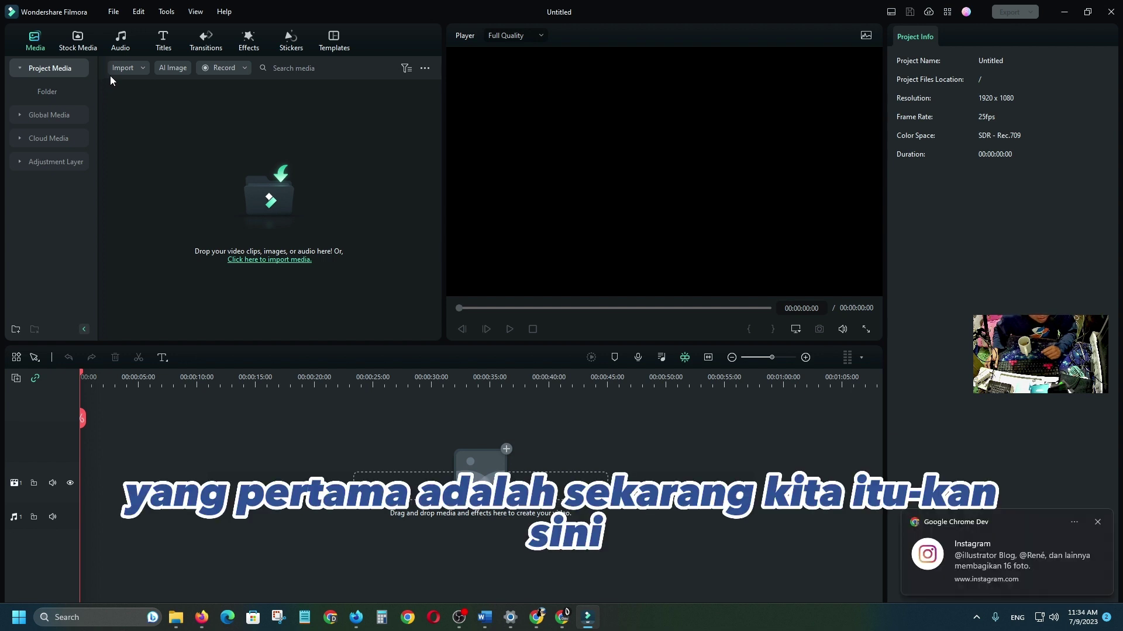
pyautogui.click(1098, 524)
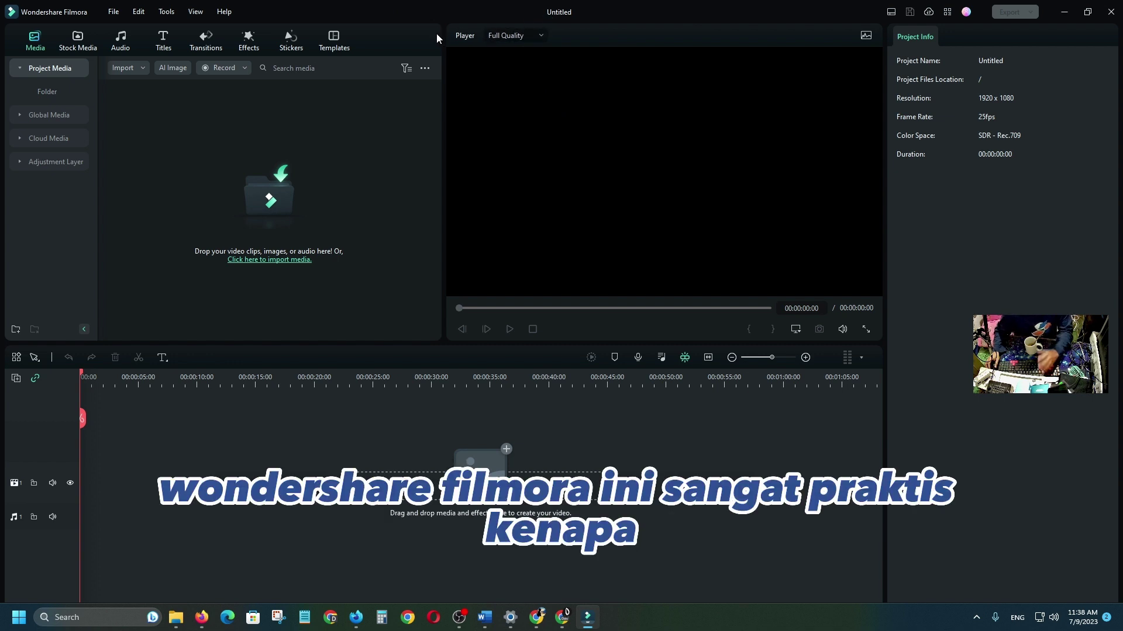
# - Browse the trending title presets in the Titles library
pyautogui.click(174, 45)
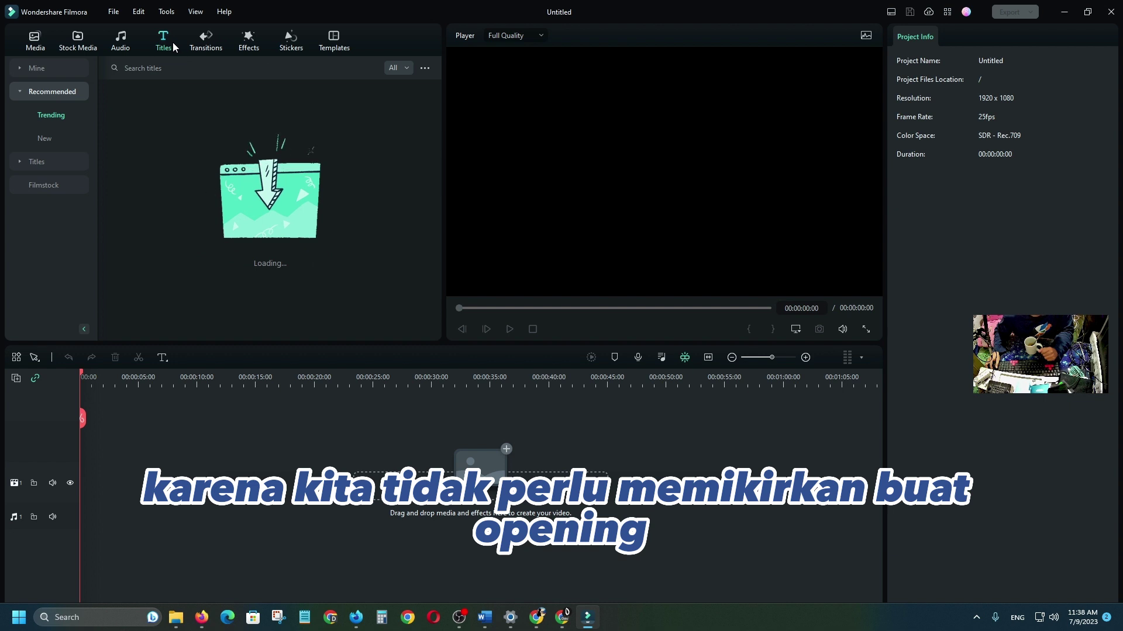
pyautogui.click(57, 139)
pyautogui.click(64, 120)
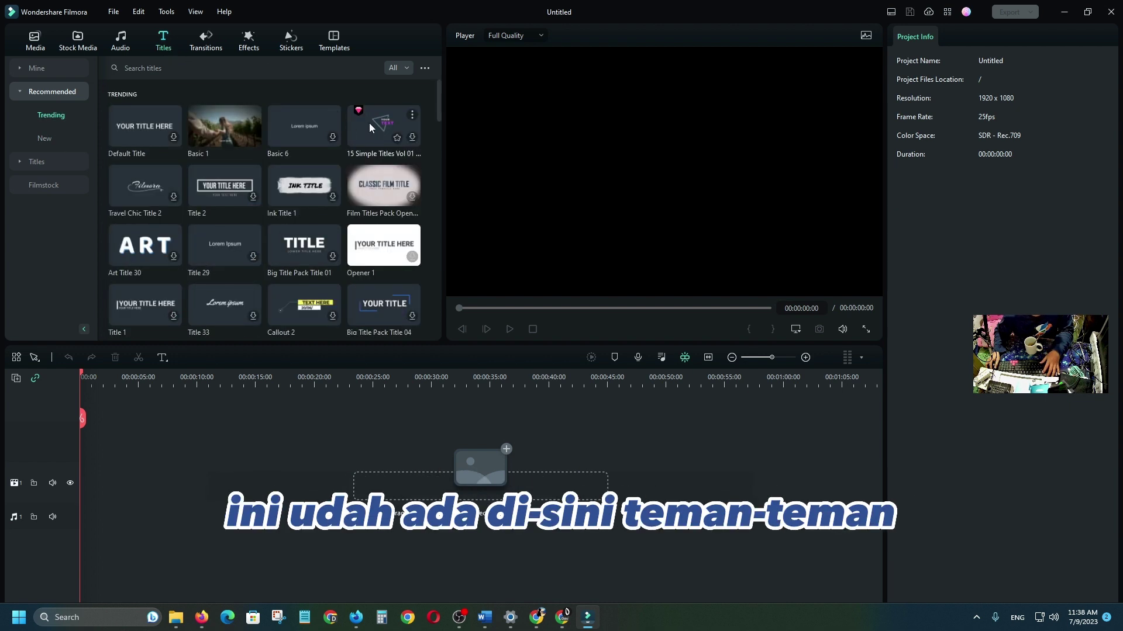
pyautogui.scroll(-10, 289, 182)
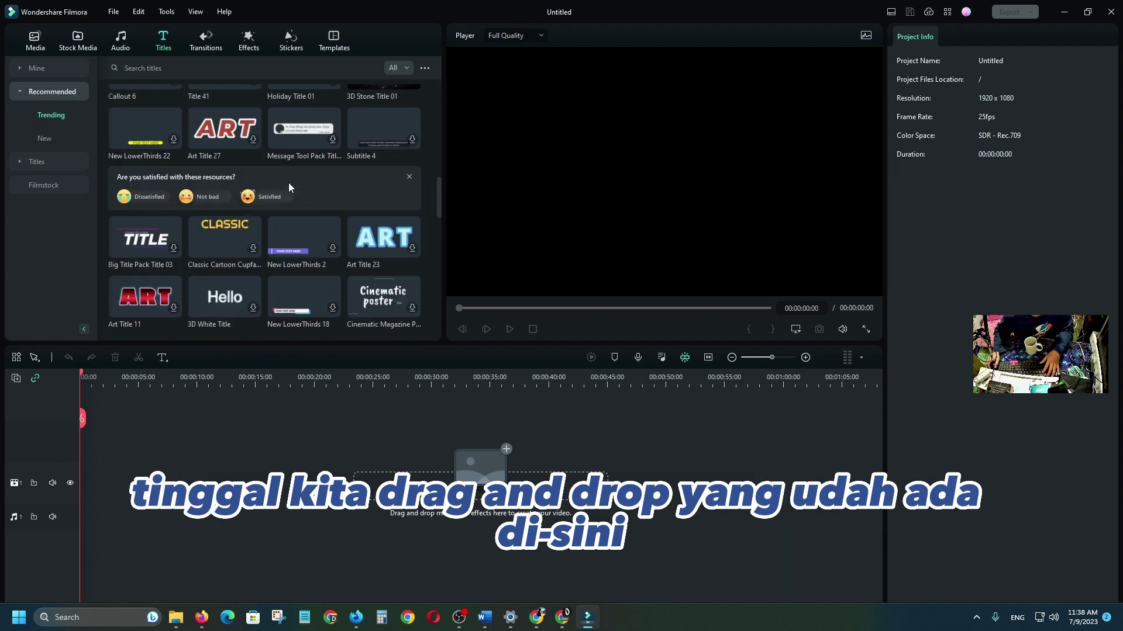
pyautogui.scroll(-3, 286, 183)
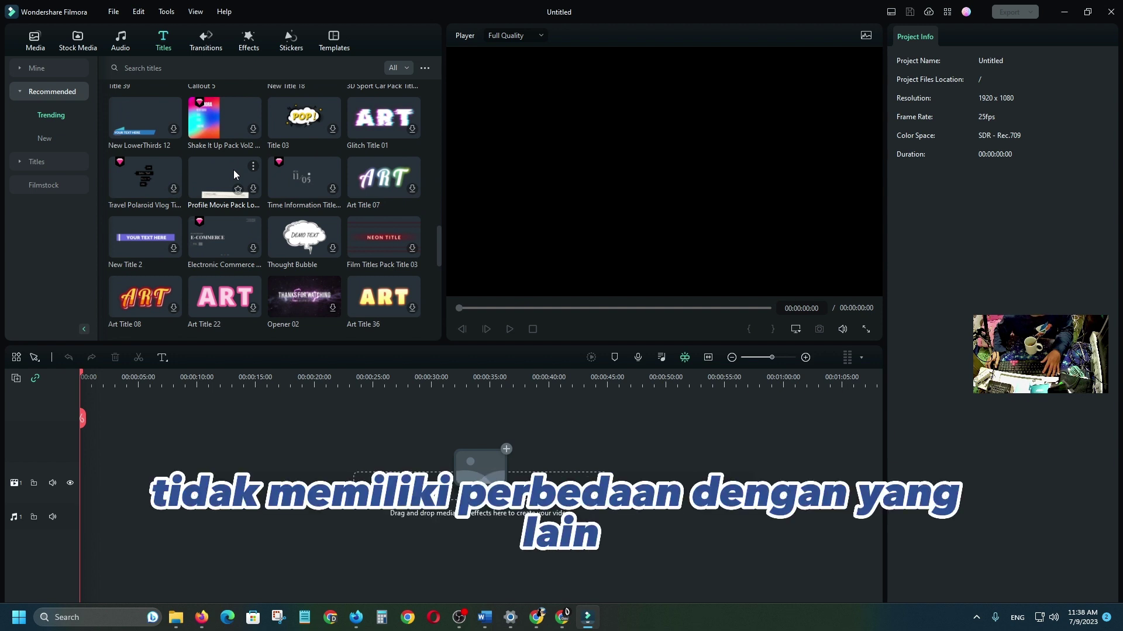
pyautogui.scroll(10, 233, 170)
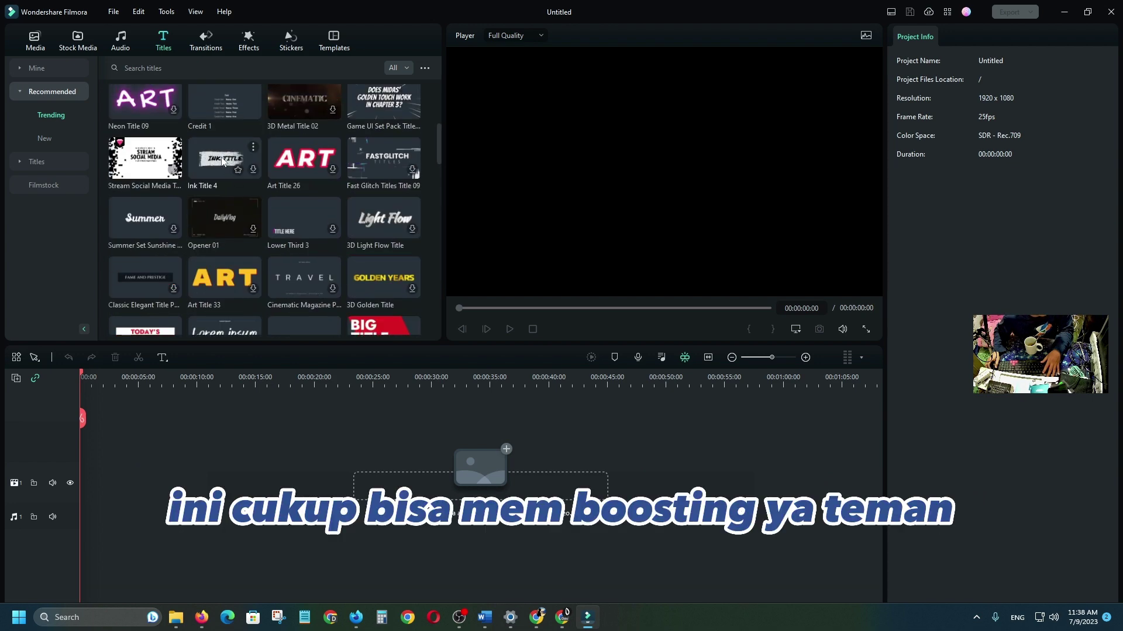
pyautogui.scroll(5, 225, 164)
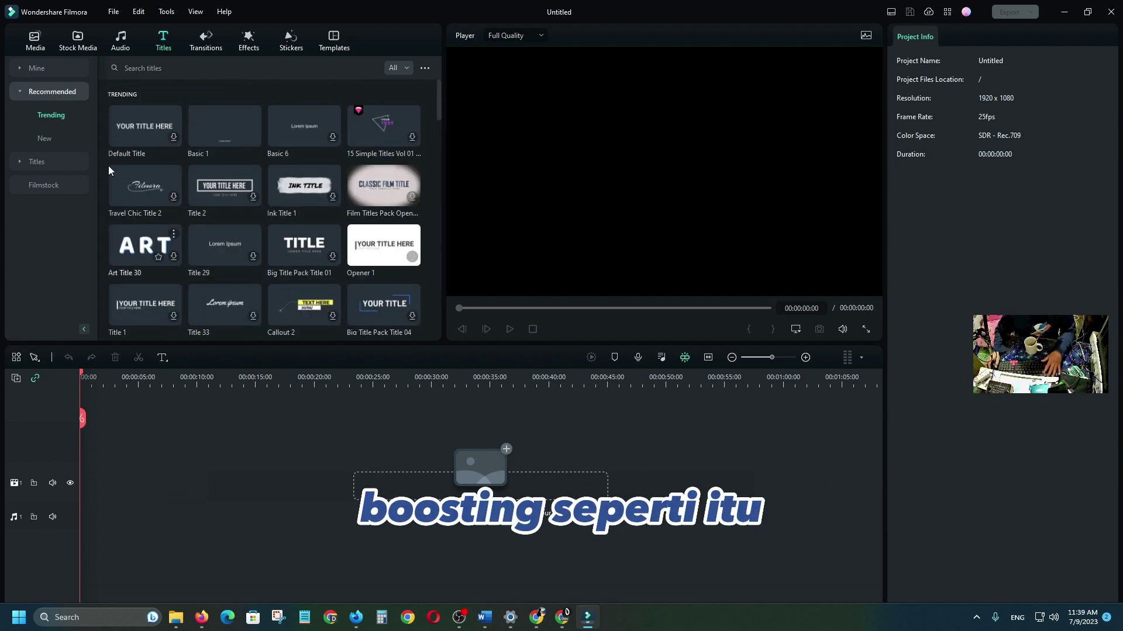
# - Look through the audio and transition libraries, including Filmstock and the American Football transitions
pyautogui.click(126, 49)
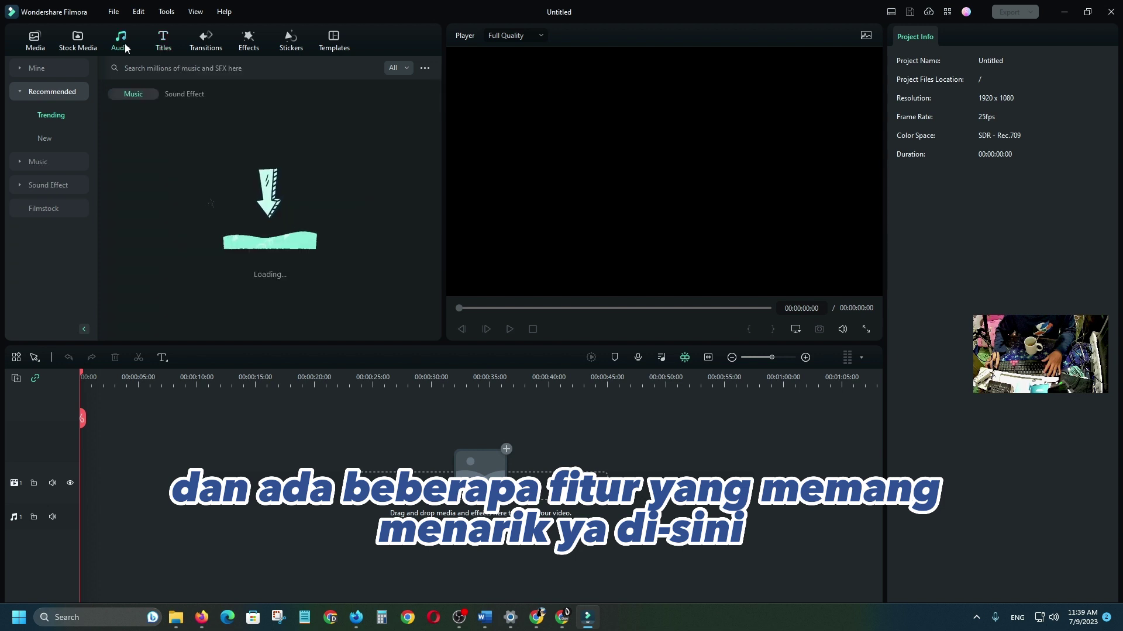
pyautogui.click(163, 44)
pyautogui.click(203, 49)
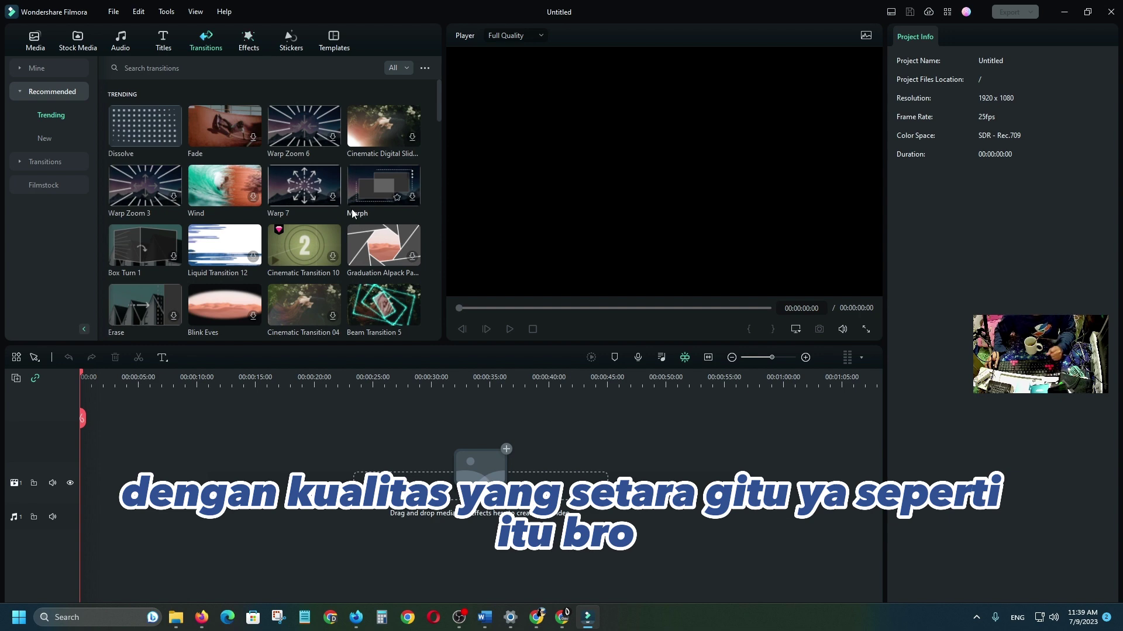
pyautogui.click(61, 141)
pyautogui.click(55, 163)
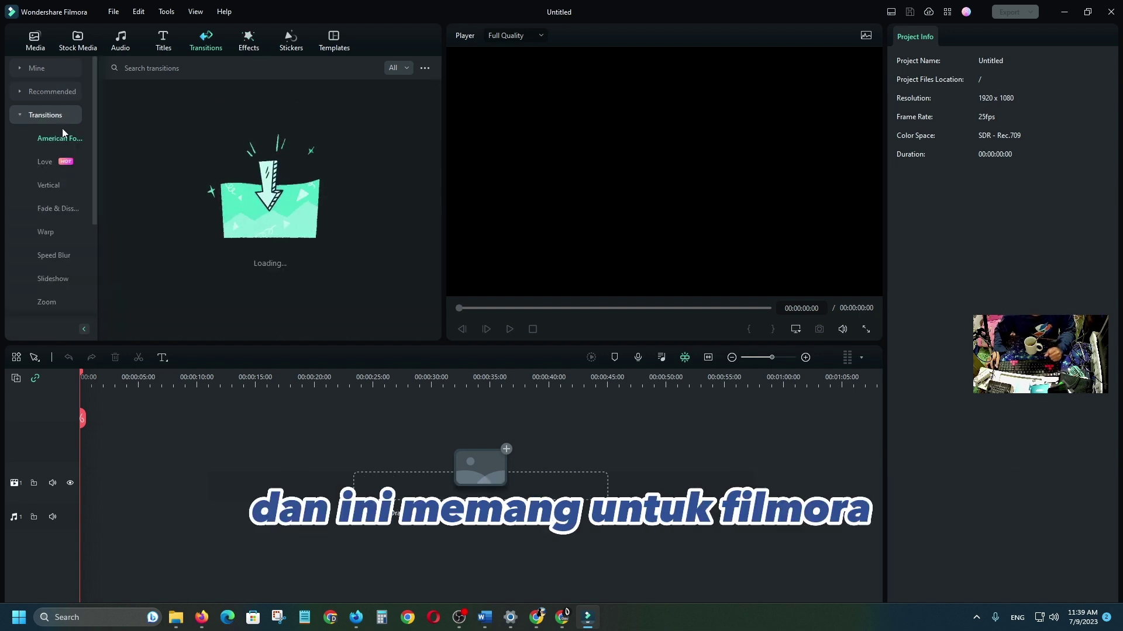
pyautogui.scroll(-3, 64, 232)
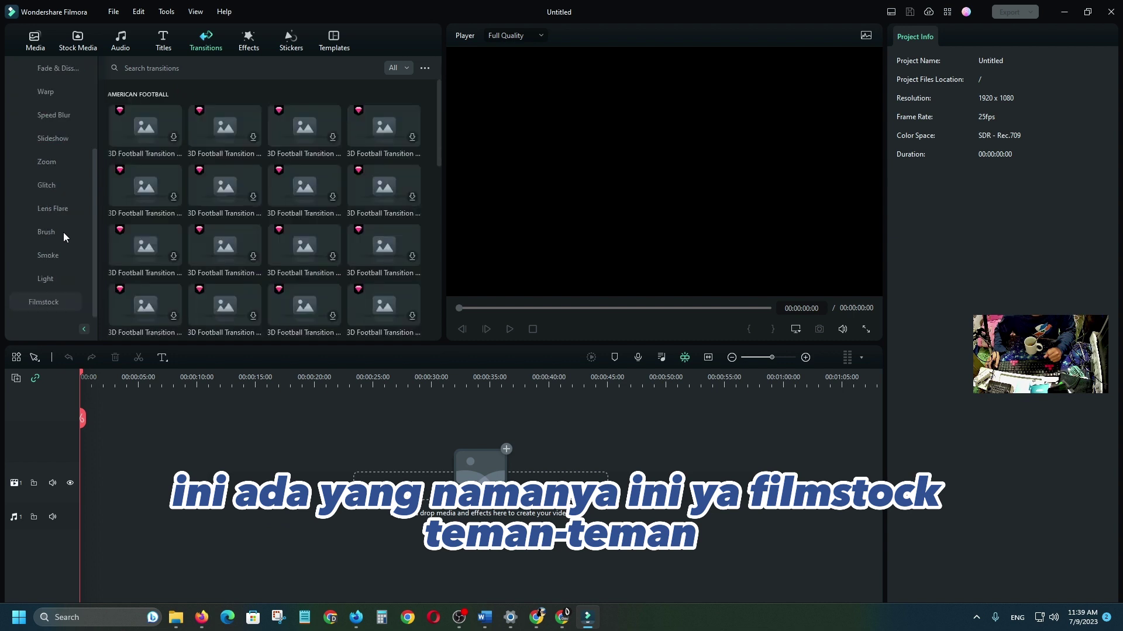
pyautogui.click(51, 307)
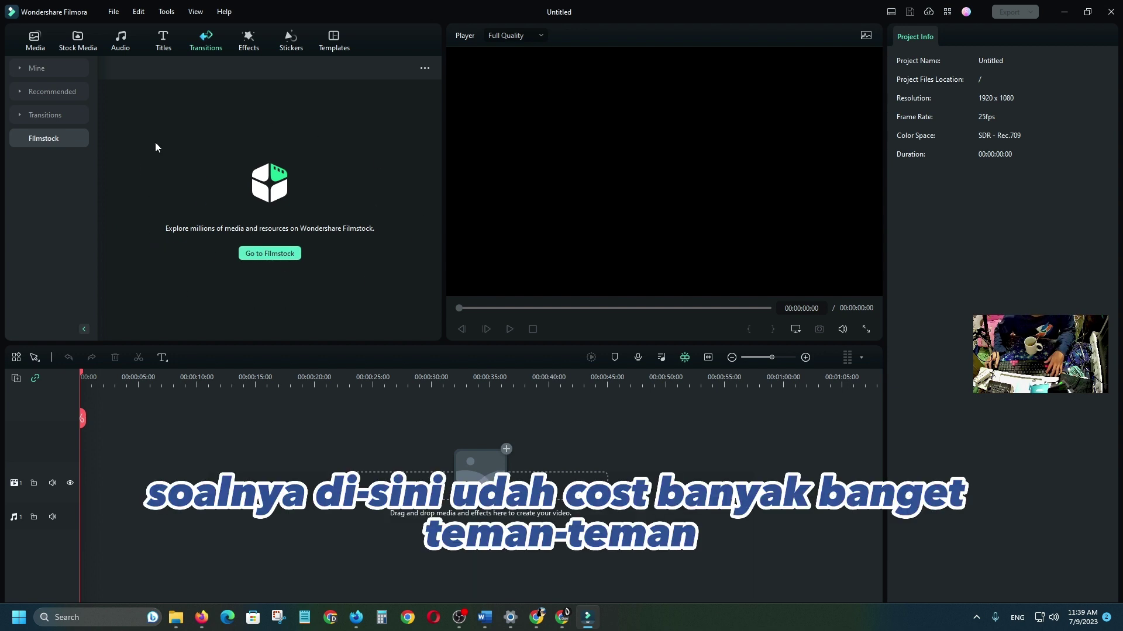
pyautogui.click(37, 116)
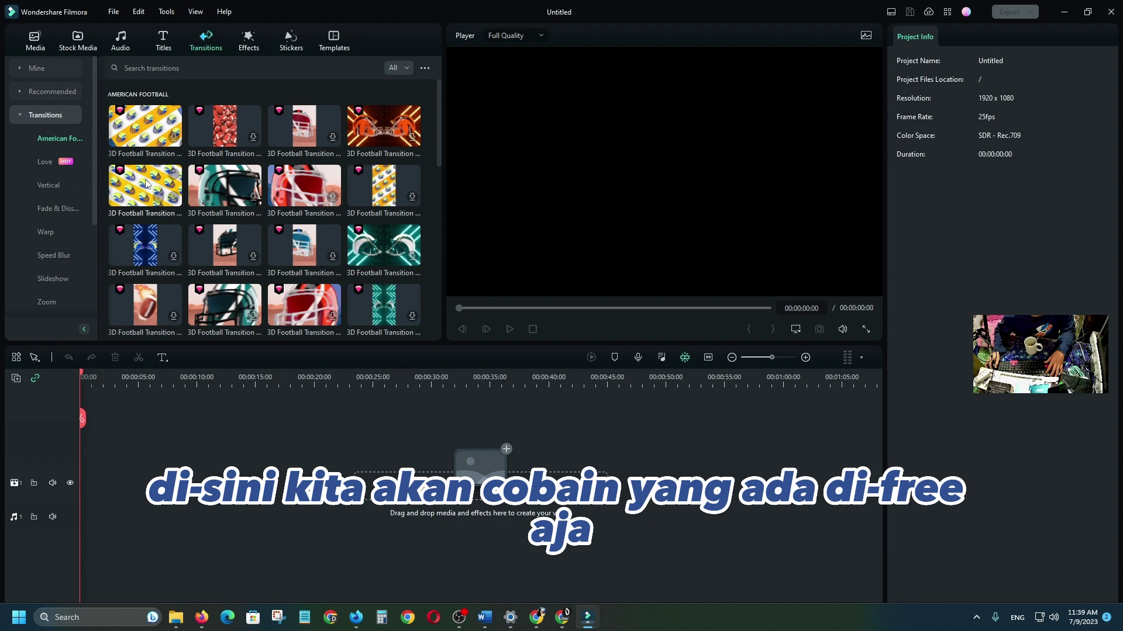
# - Add the DJI_0098 video to the timeline with a proxy file, matching the project settings to the media at 3840 x 2160, 59.94 fps
pyautogui.moveTo(176, 618)
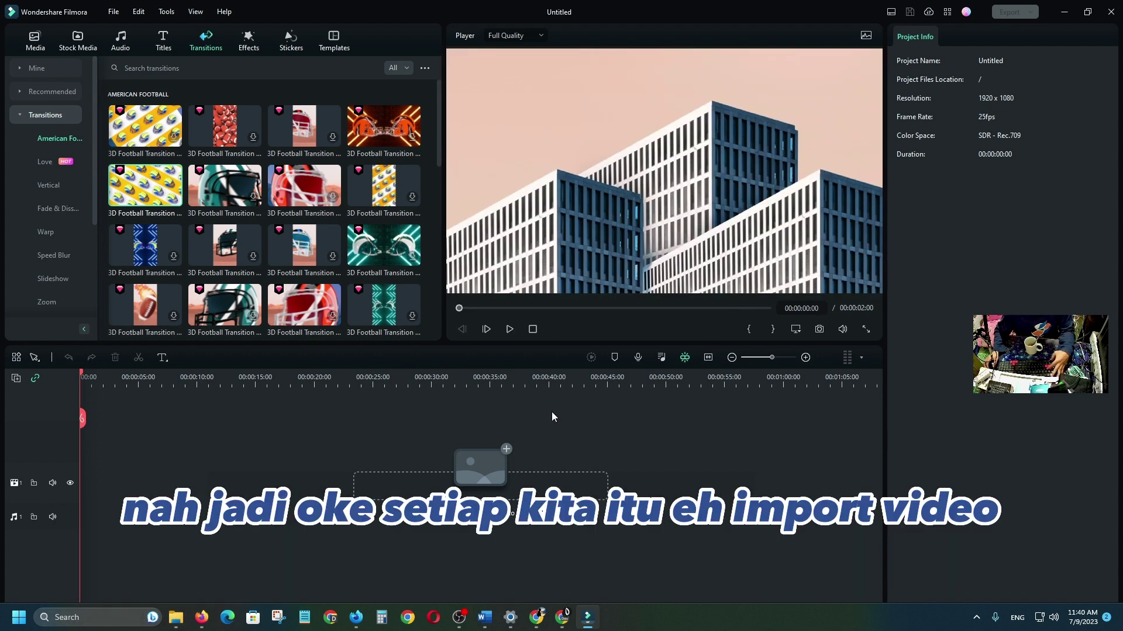
pyautogui.moveTo(552, 416); pyautogui.dragTo(552, 427)
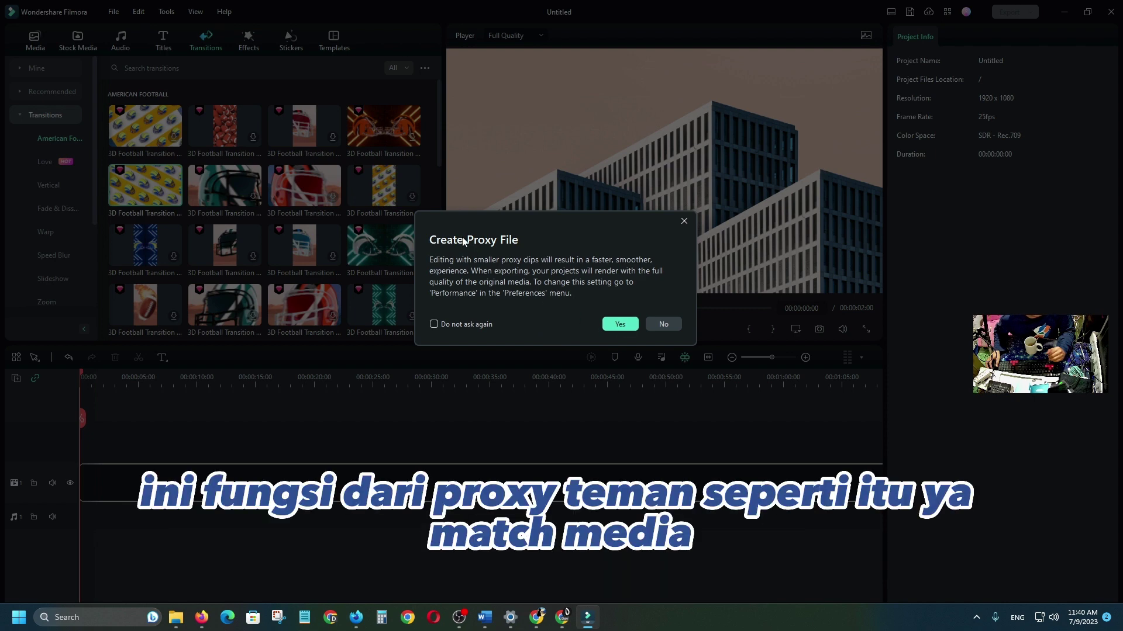
pyautogui.click(616, 324)
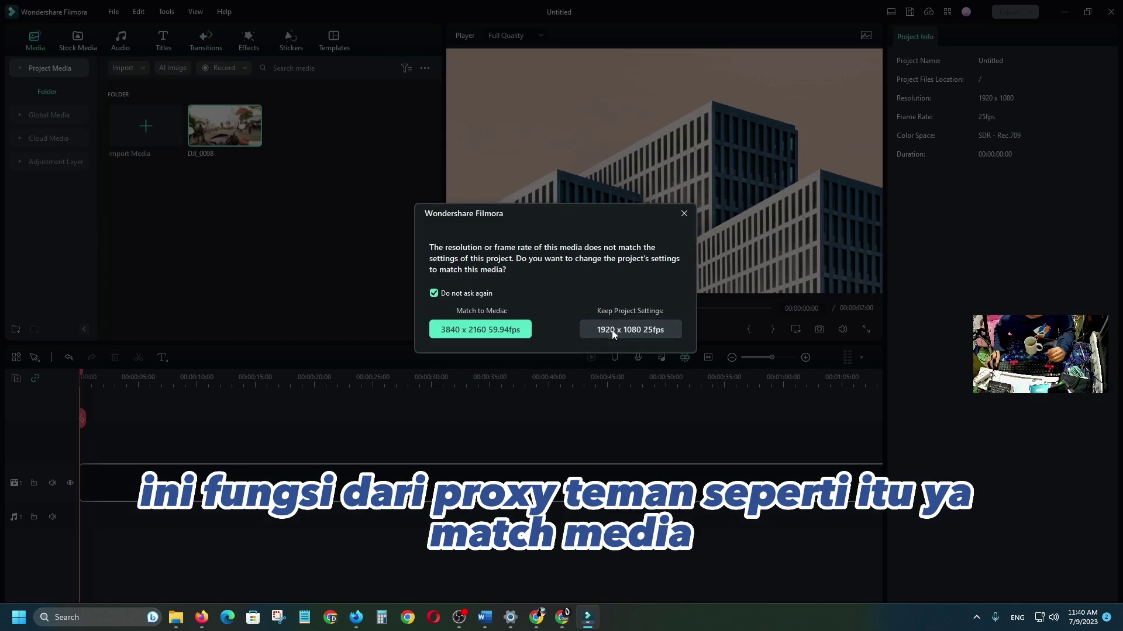
pyautogui.click(511, 331)
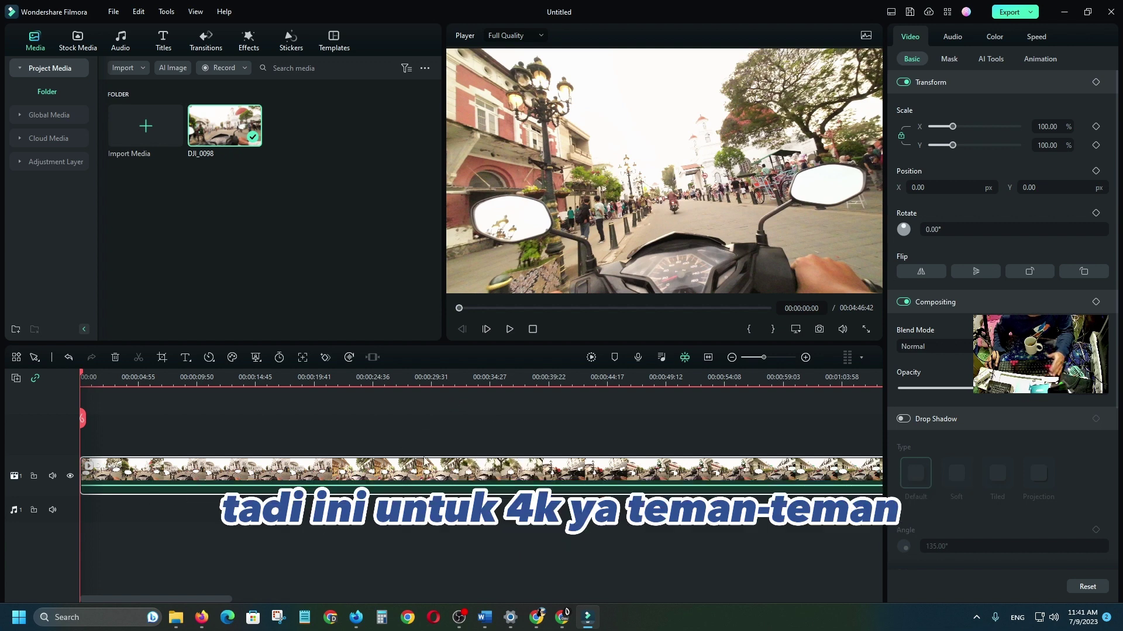
# - Preview the DJI_0098 clip at different points along the timeline
pyautogui.click(280, 378)
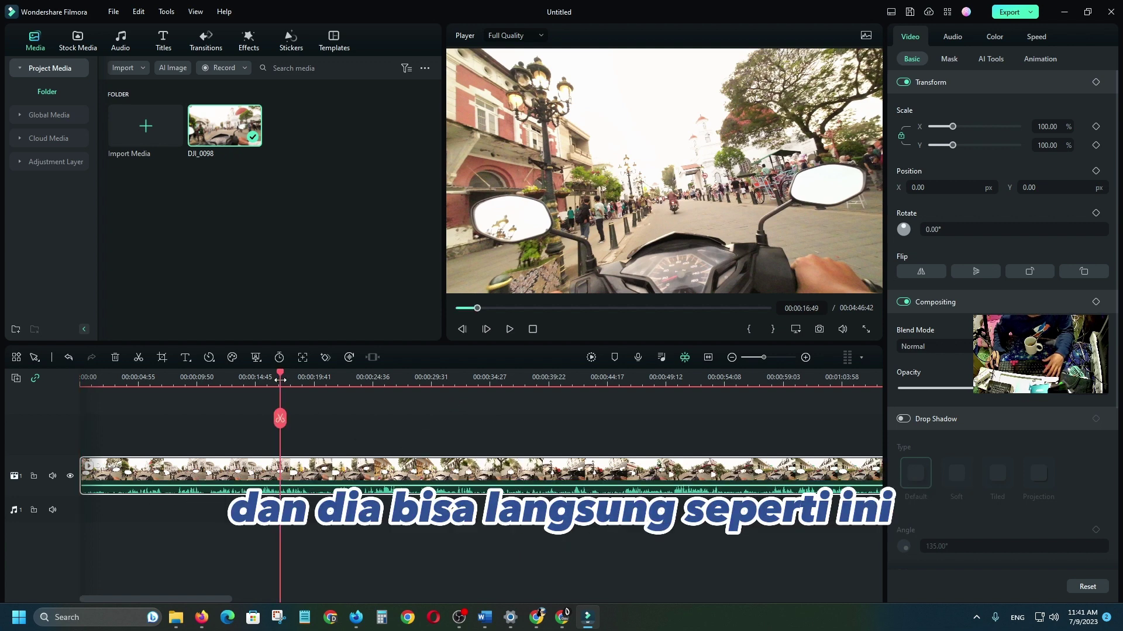
pyautogui.click(221, 379)
pyautogui.scroll(-3, 233, 409)
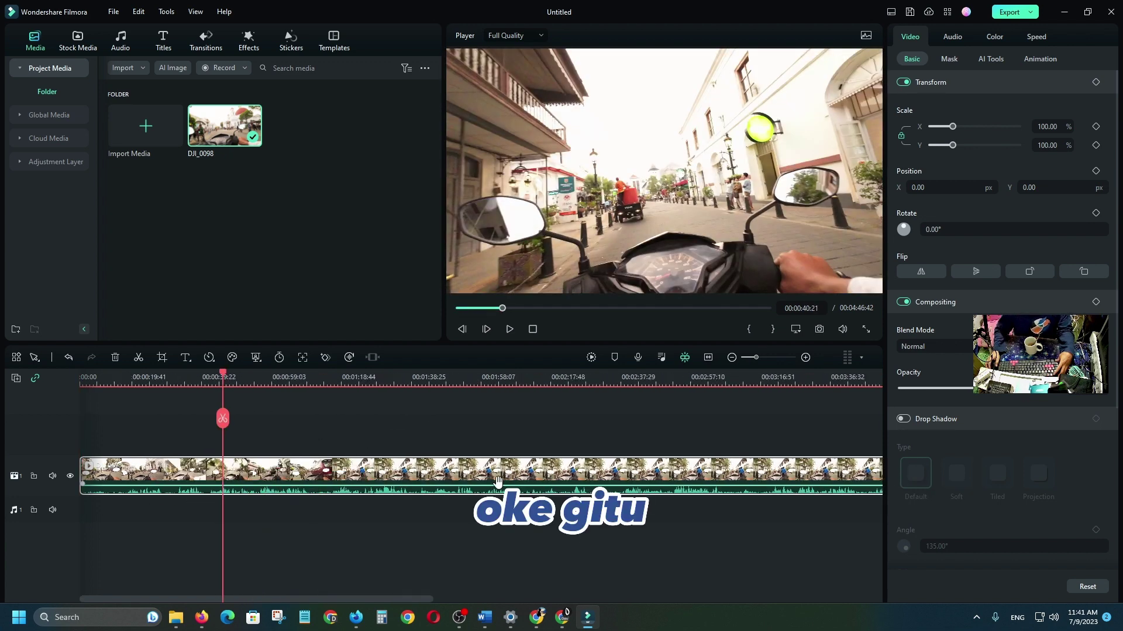
# - Open the local export settings and set the output resolution to Custom
pyautogui.click(1010, 13)
pyautogui.moveTo(574, 104)
pyautogui.mouseDown()
pyautogui.moveTo(552, 138)
pyautogui.moveTo(430, 149)
pyautogui.mouseUp()
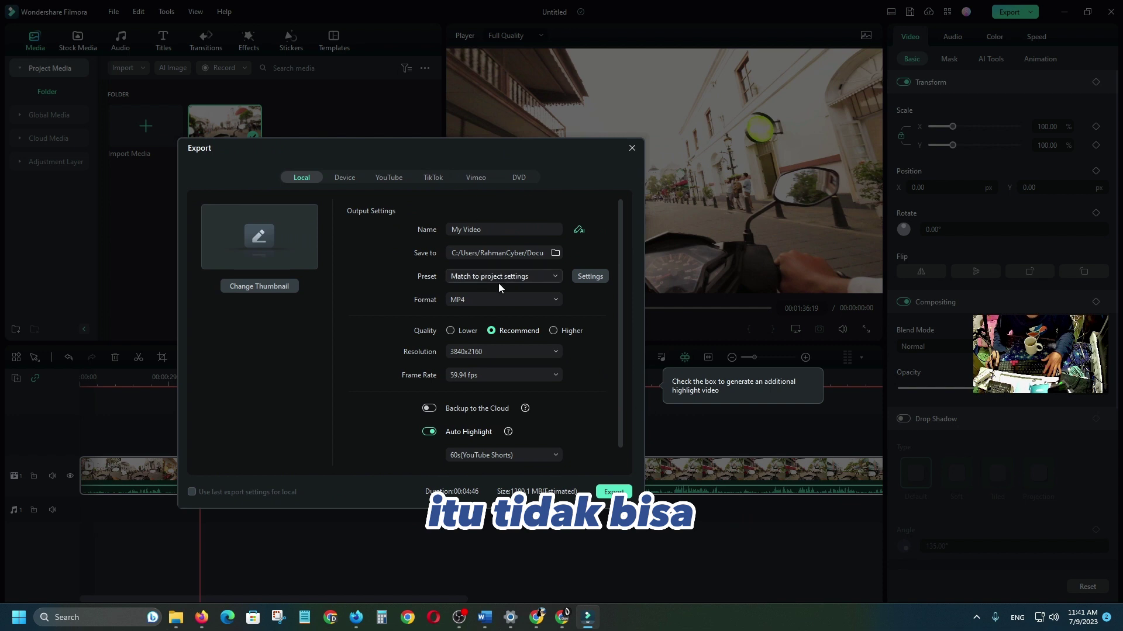
pyautogui.click(512, 351)
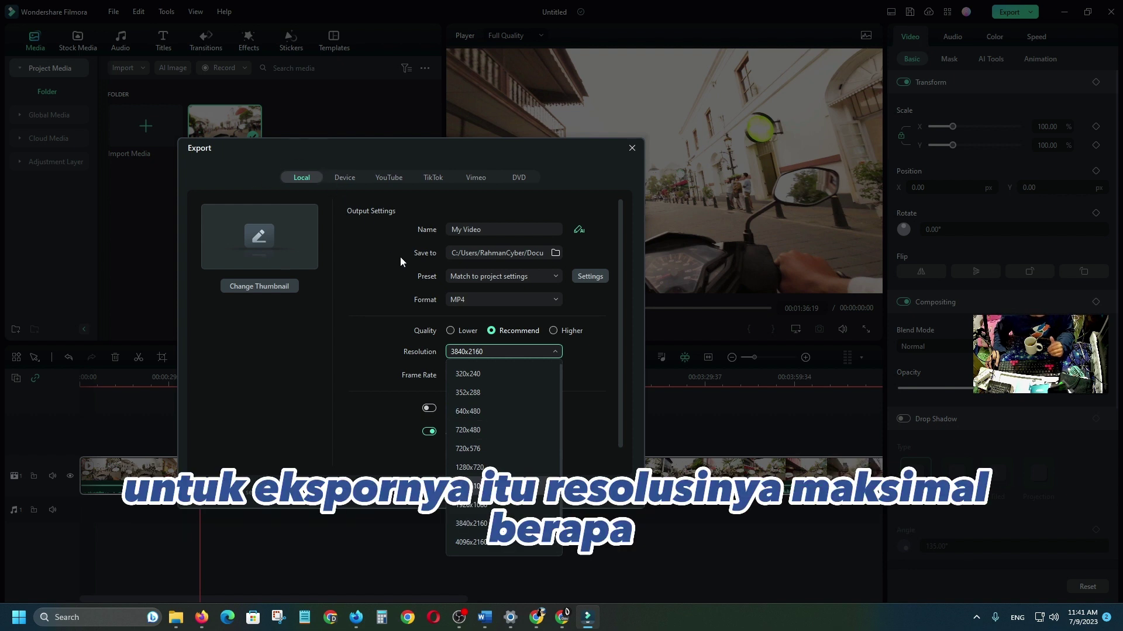
pyautogui.scroll(-1, 482, 526)
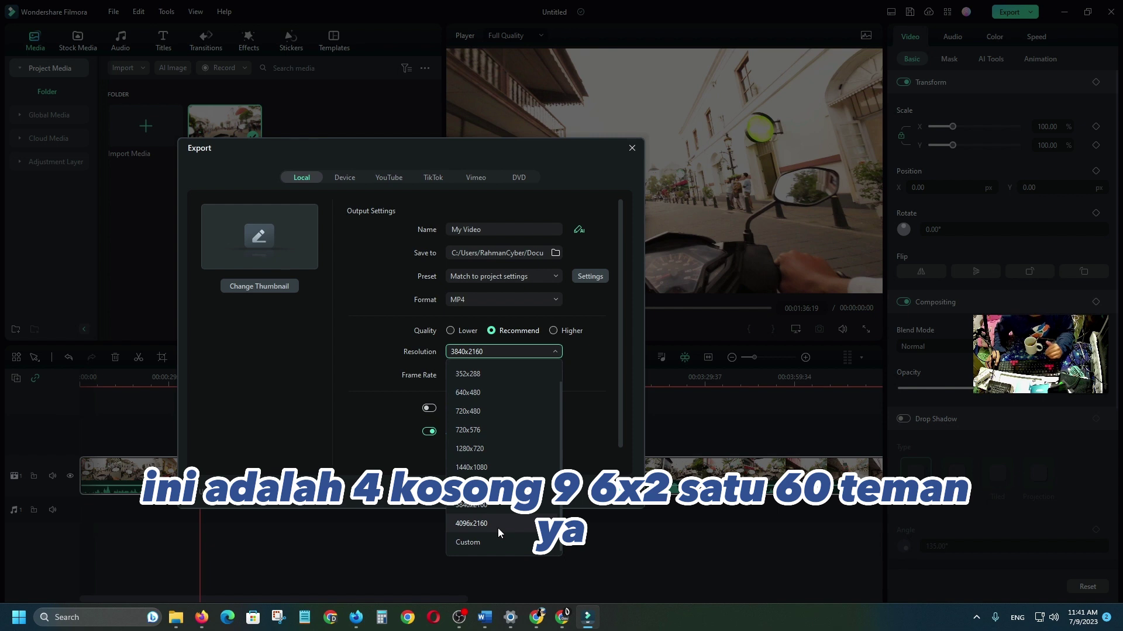
pyautogui.click(492, 542)
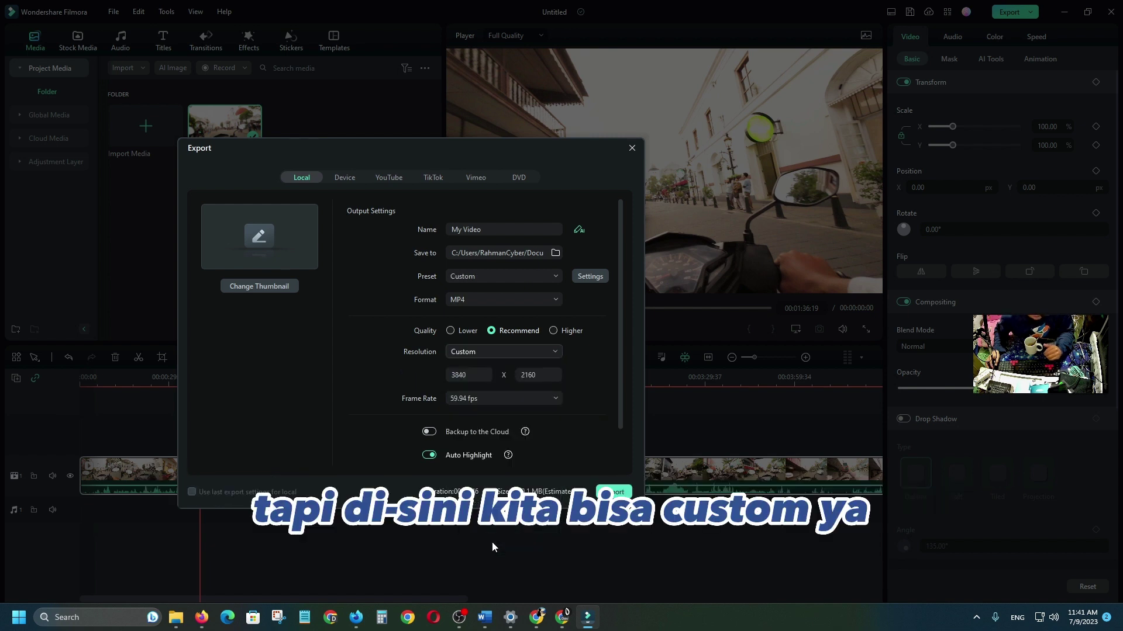
# - Try a custom export width of 700
pyautogui.click(458, 375)
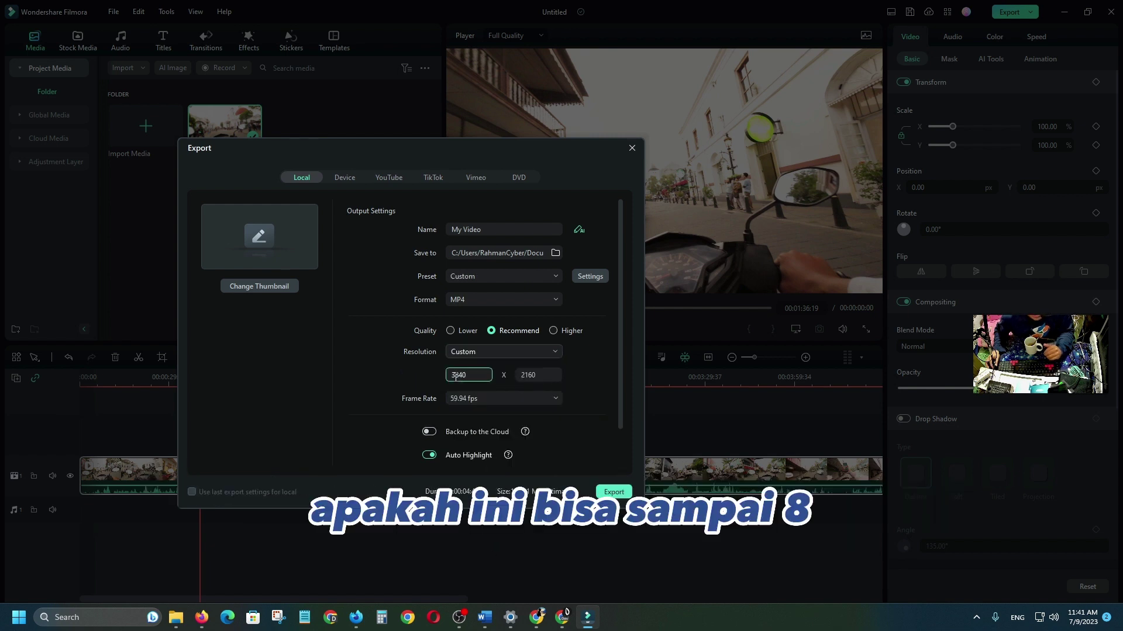
pyautogui.hotkey('ctrl', 'a')
pyautogui.write('700')
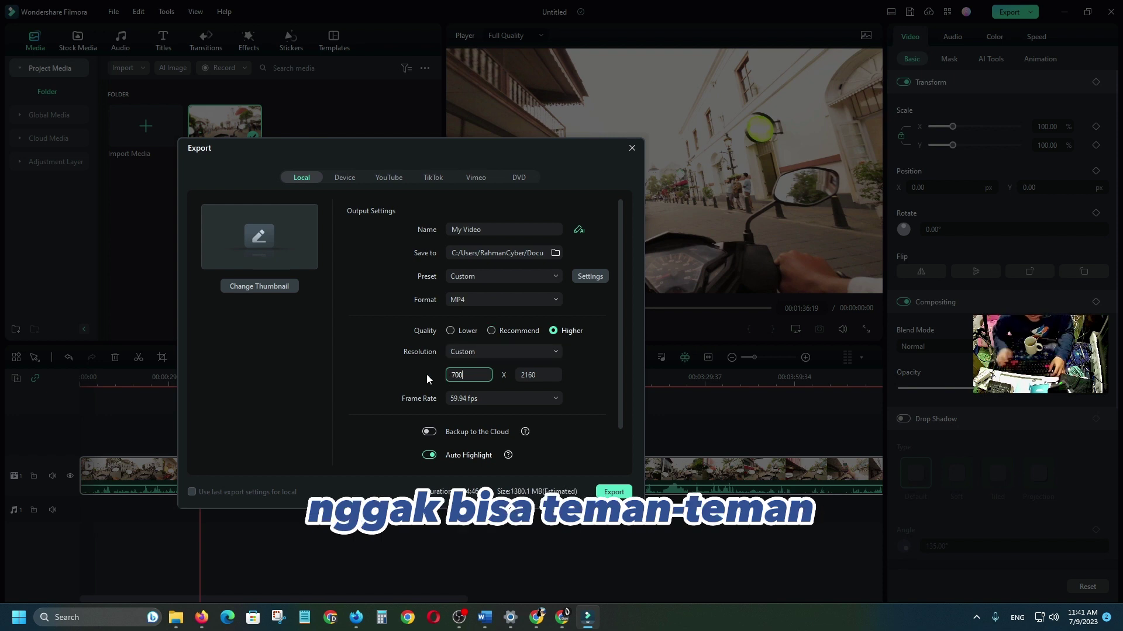
pyautogui.click(546, 374)
# - Set the export resolution to the 4096x2160 preset and switch it back to Custom
pyautogui.click(494, 351)
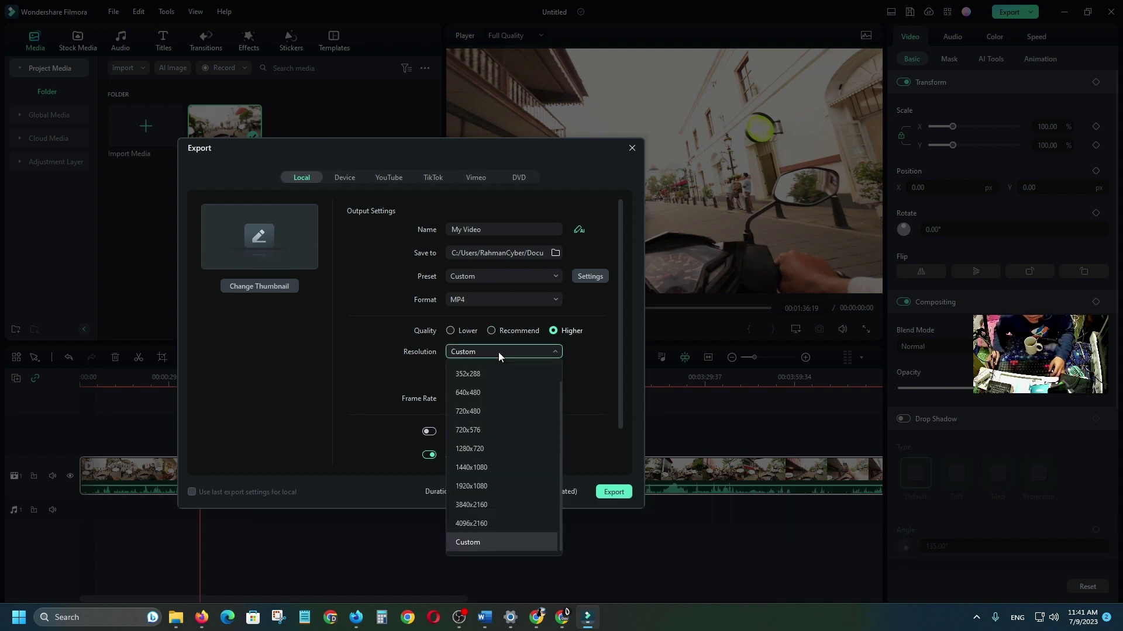
pyautogui.click(491, 501)
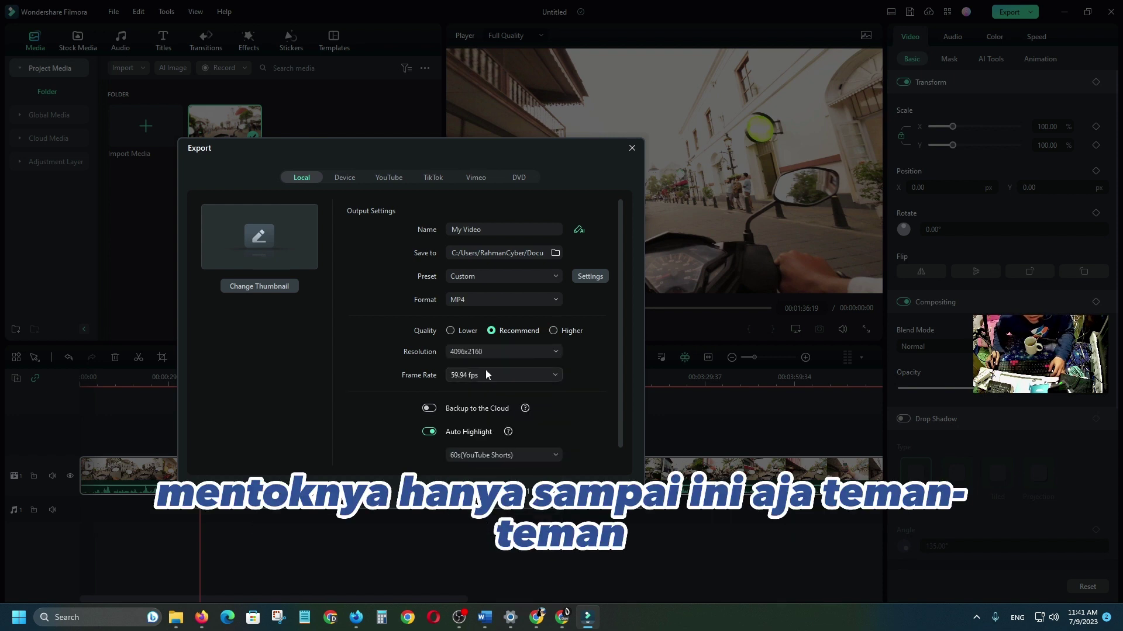
pyautogui.click(500, 352)
pyautogui.click(487, 542)
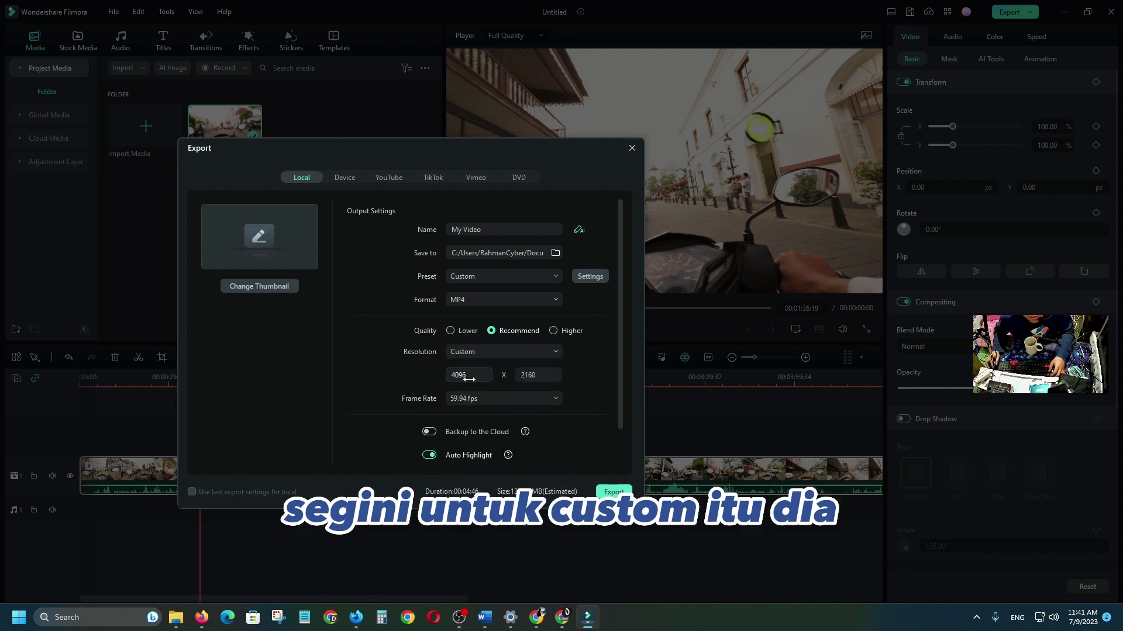
# - Set the custom export width to 3496
pyautogui.click(455, 376)
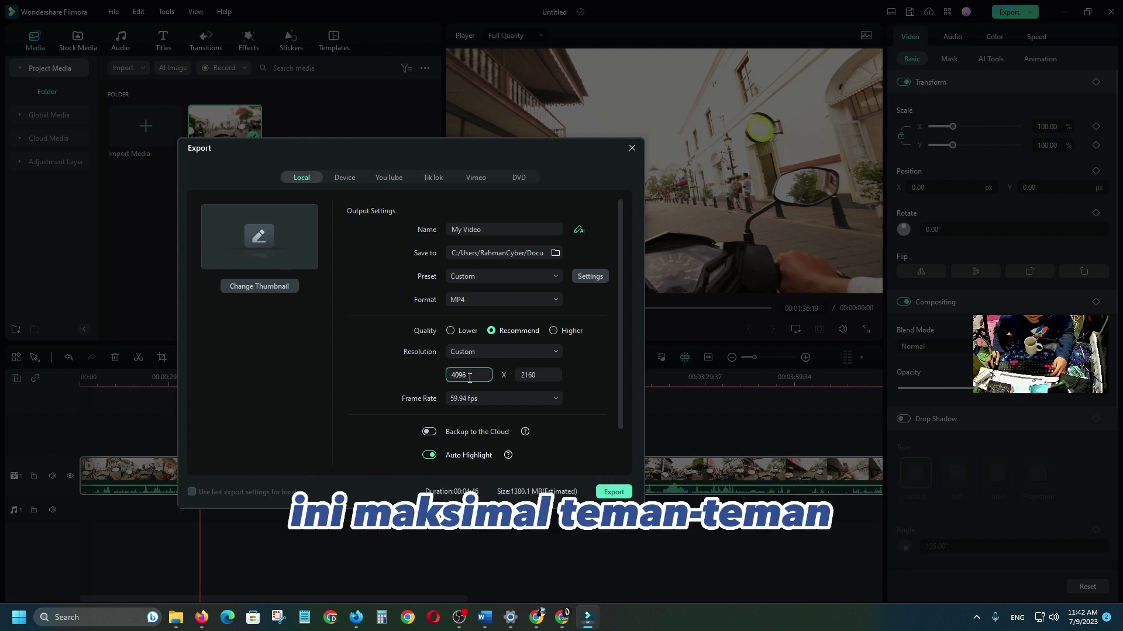
pyautogui.press('Return')
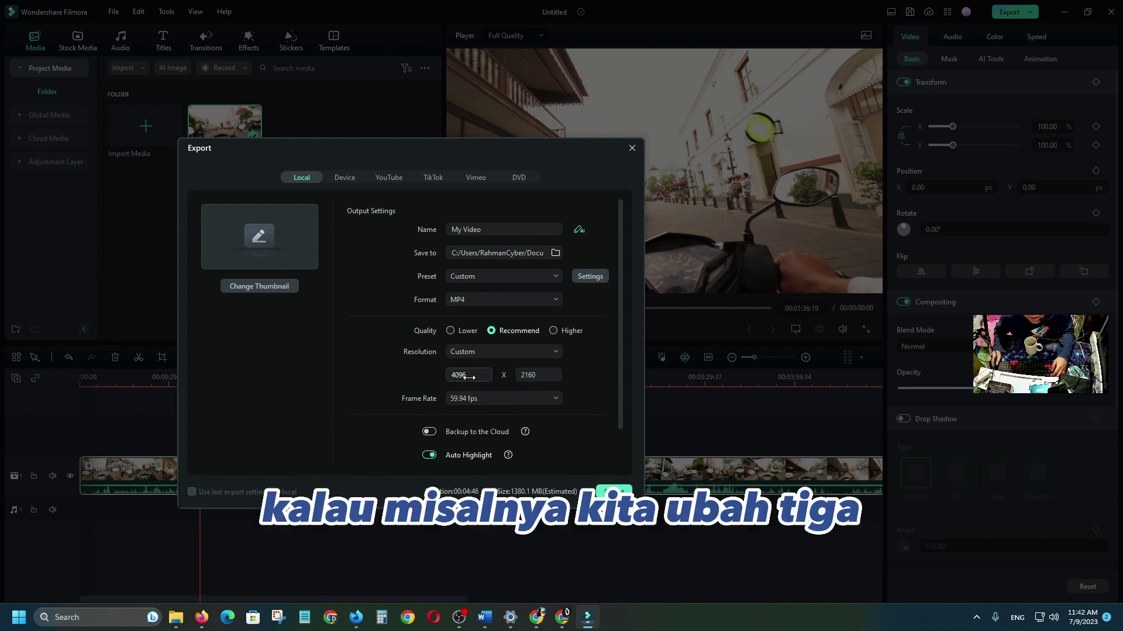
pyautogui.moveTo(455, 375); pyautogui.dragTo(493, 384)
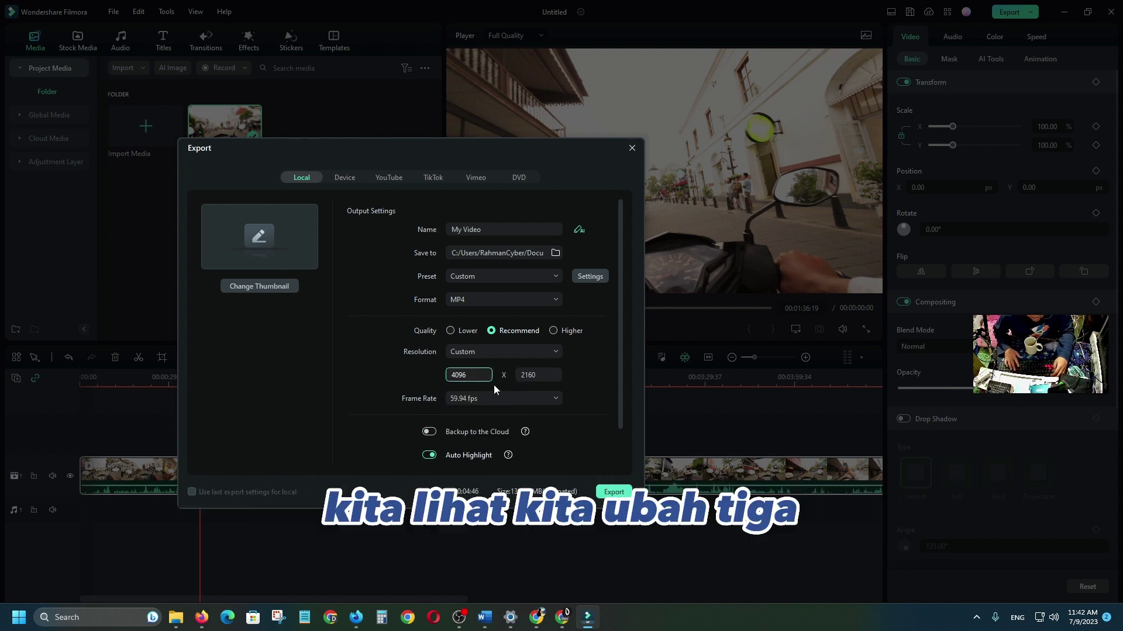
# - Examine the list of available export resolutions to find the highest one offered
pyautogui.click(489, 351)
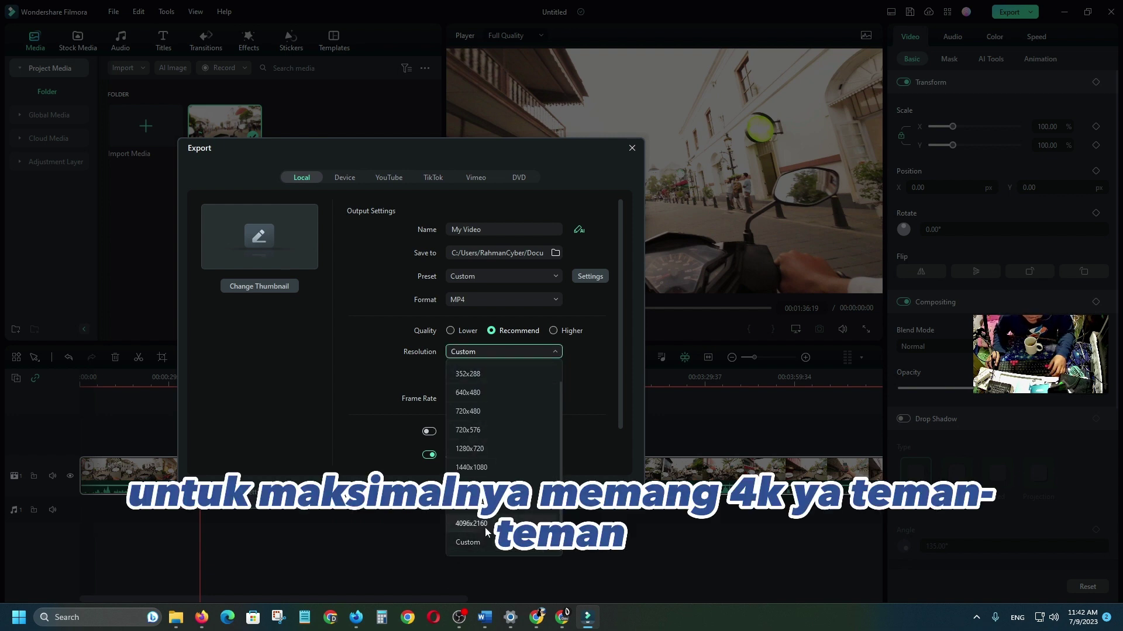
pyautogui.click(581, 395)
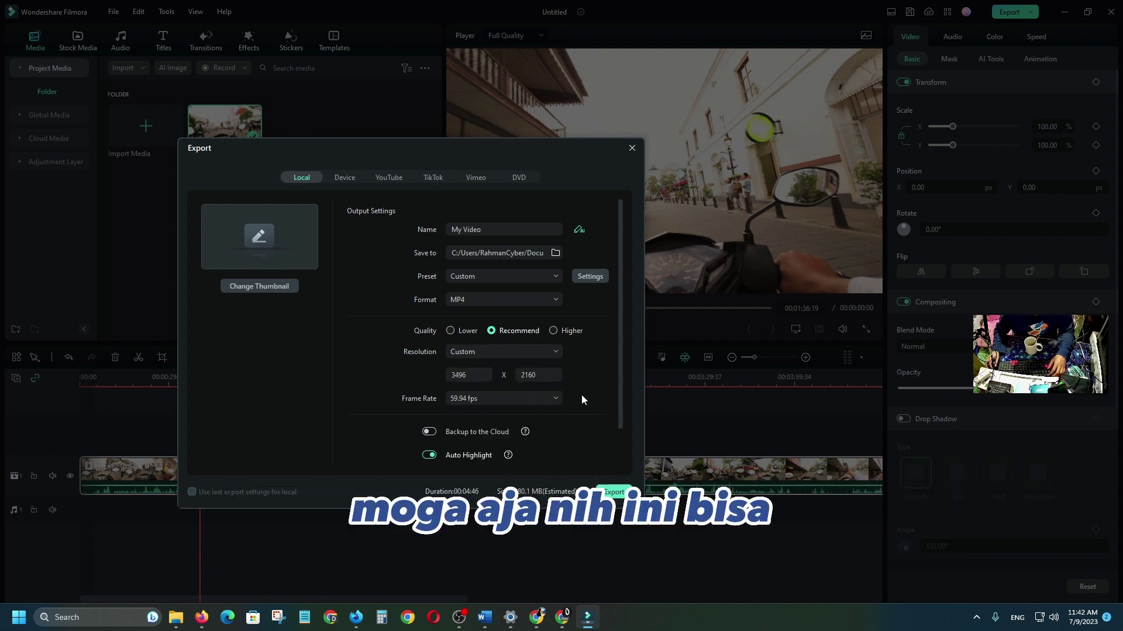
pyautogui.click(540, 357)
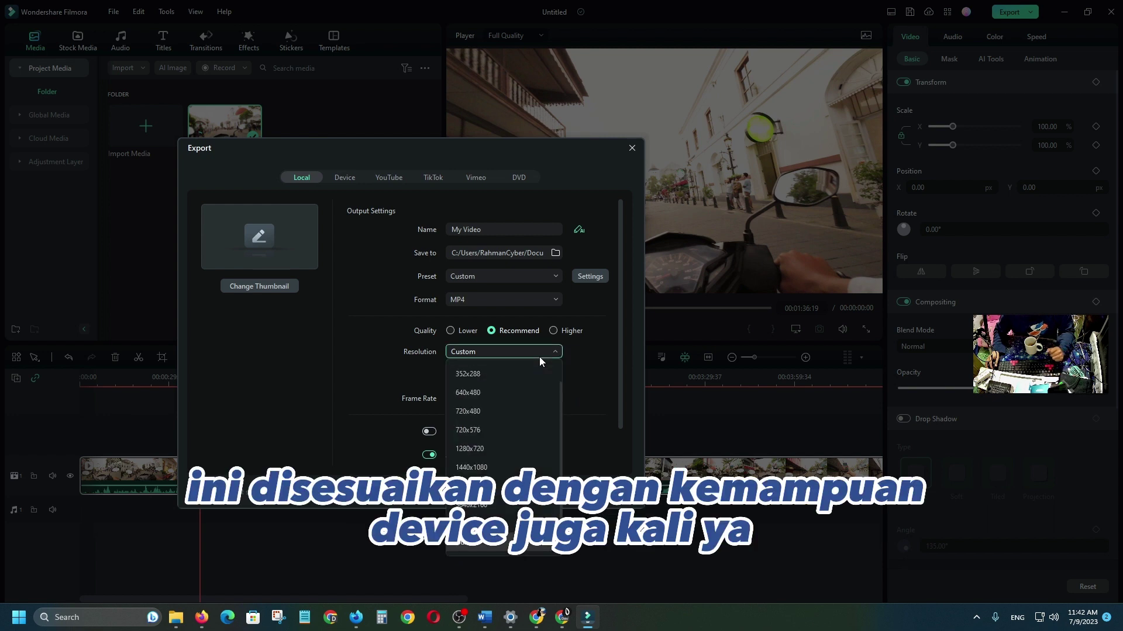
pyautogui.click(581, 380)
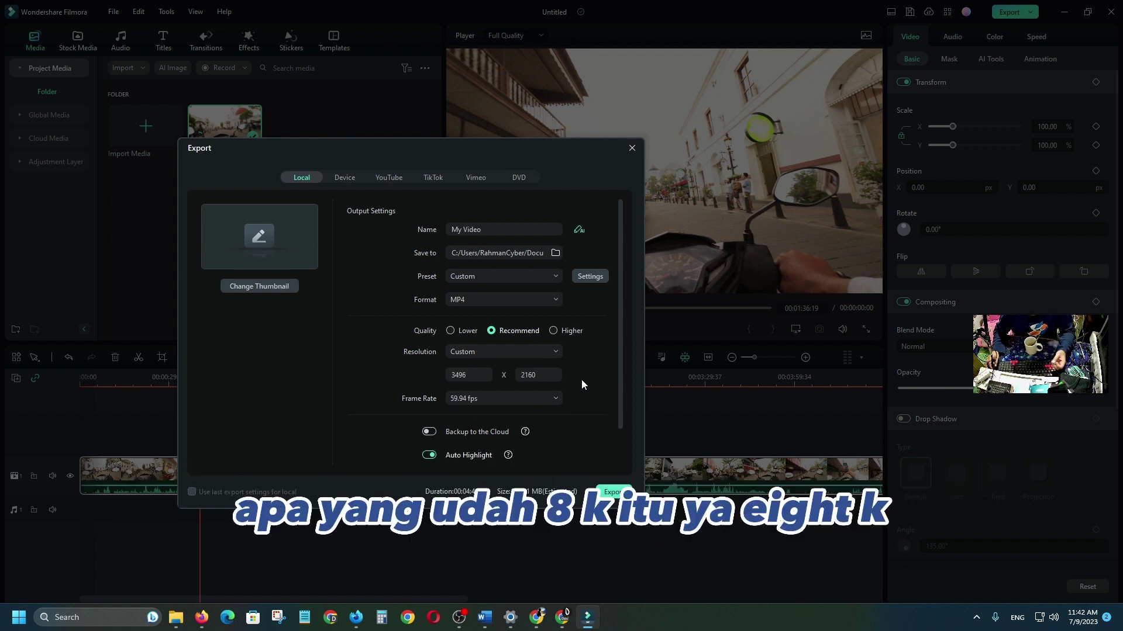
pyautogui.click(517, 353)
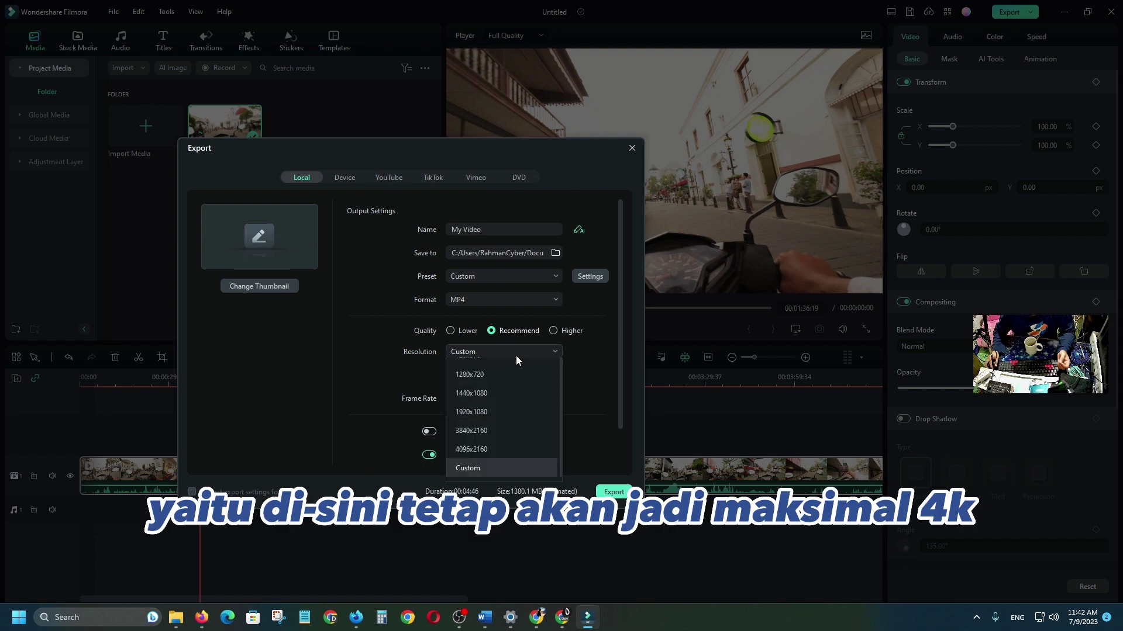
pyautogui.click(581, 392)
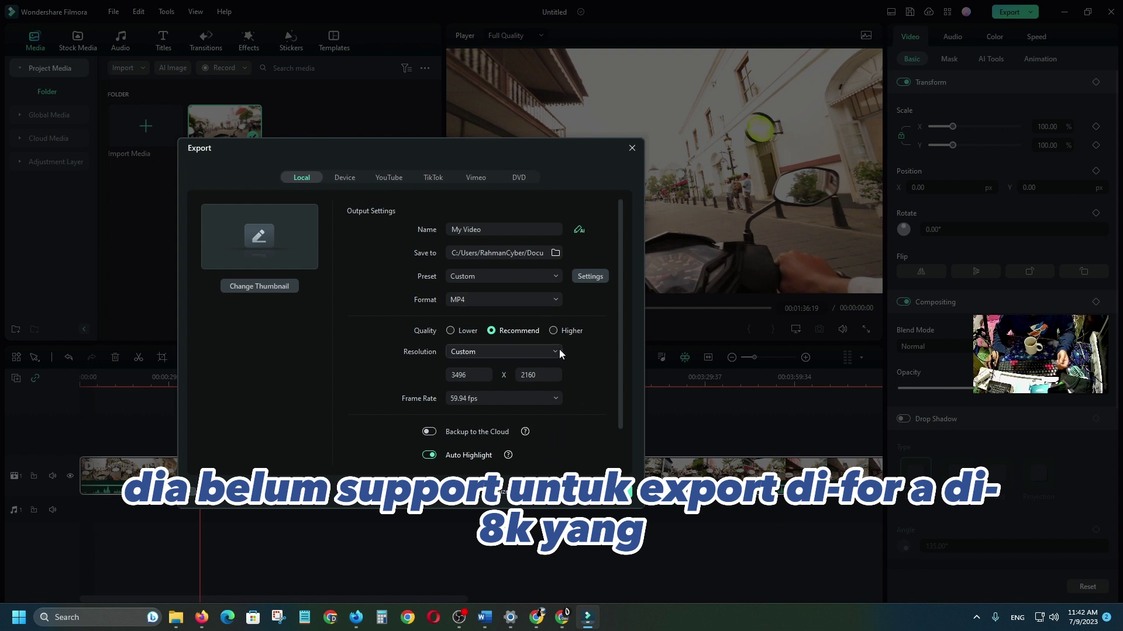
pyautogui.scroll(-2, 384, 419)
pyautogui.scroll(2, 383, 418)
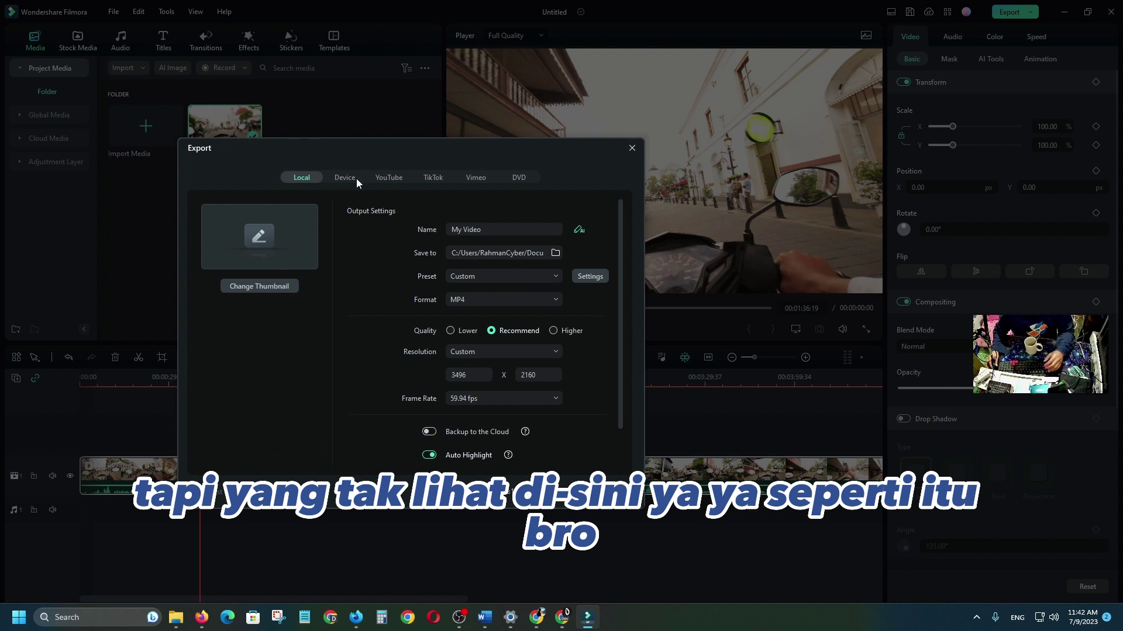
# - Look through the YouTube, Vimeo, DVD and Device export options and close the export dialog without exporting
pyautogui.click(380, 178)
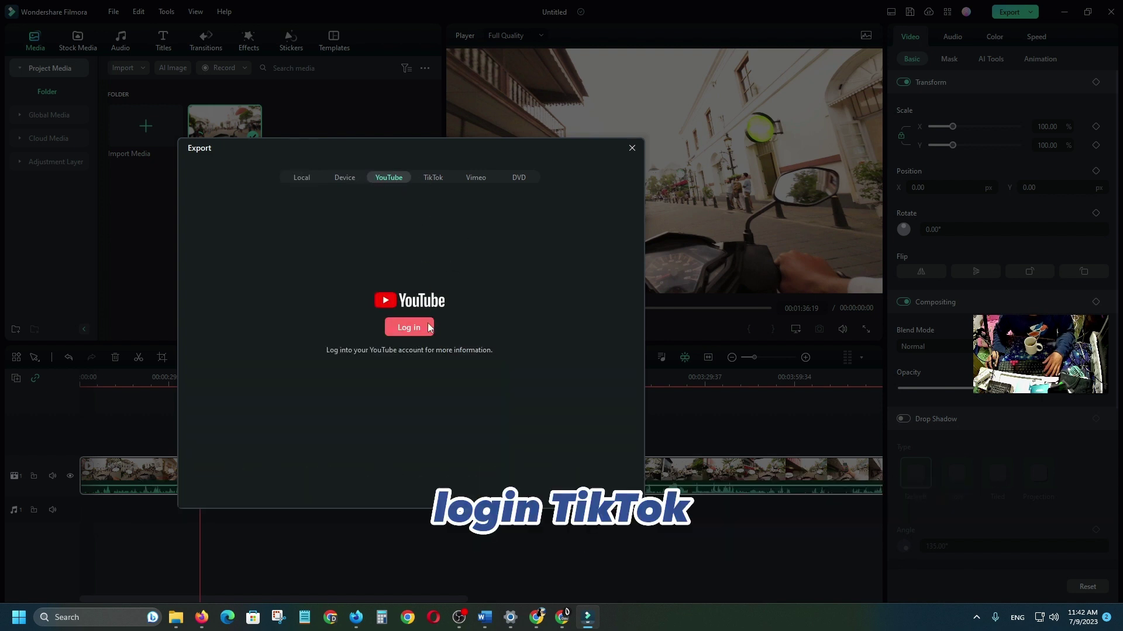
pyautogui.click(468, 181)
pyautogui.click(523, 182)
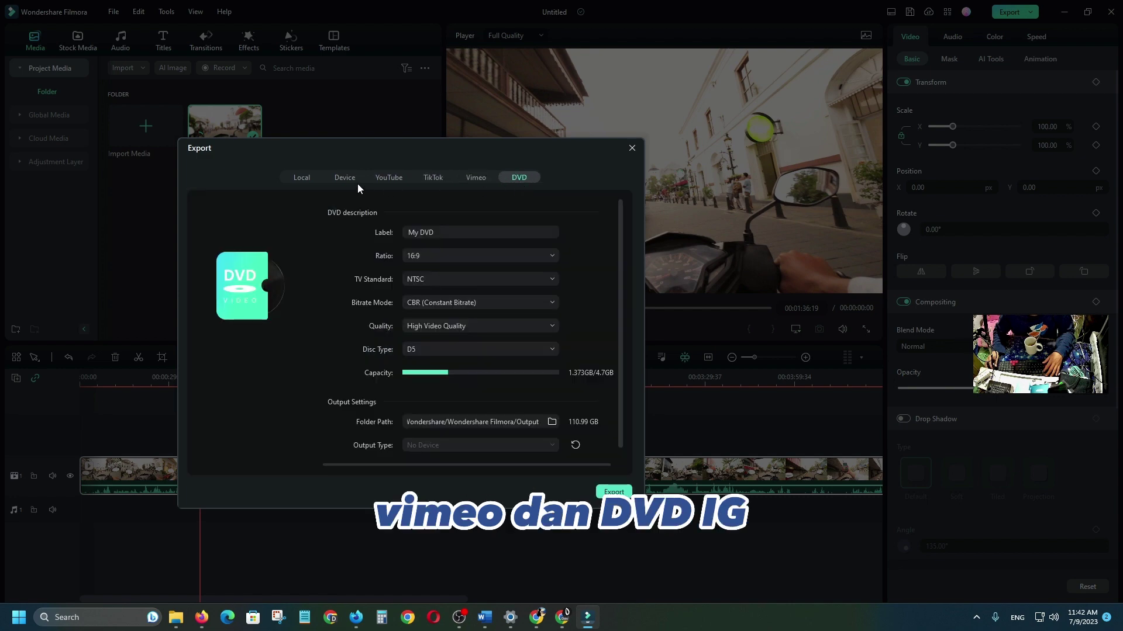
pyautogui.click(347, 180)
pyautogui.click(632, 149)
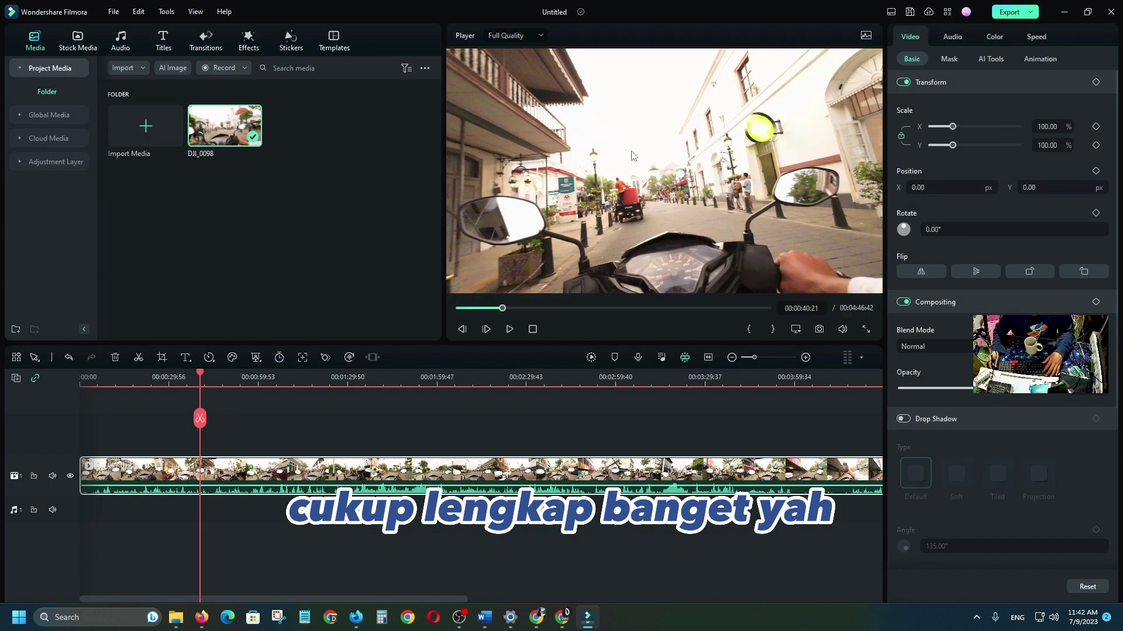
# - Preview several points of the DJI_0098 clip, ending at about 00:00:59:35 on the timeline
pyautogui.click(203, 383)
pyautogui.click(227, 380)
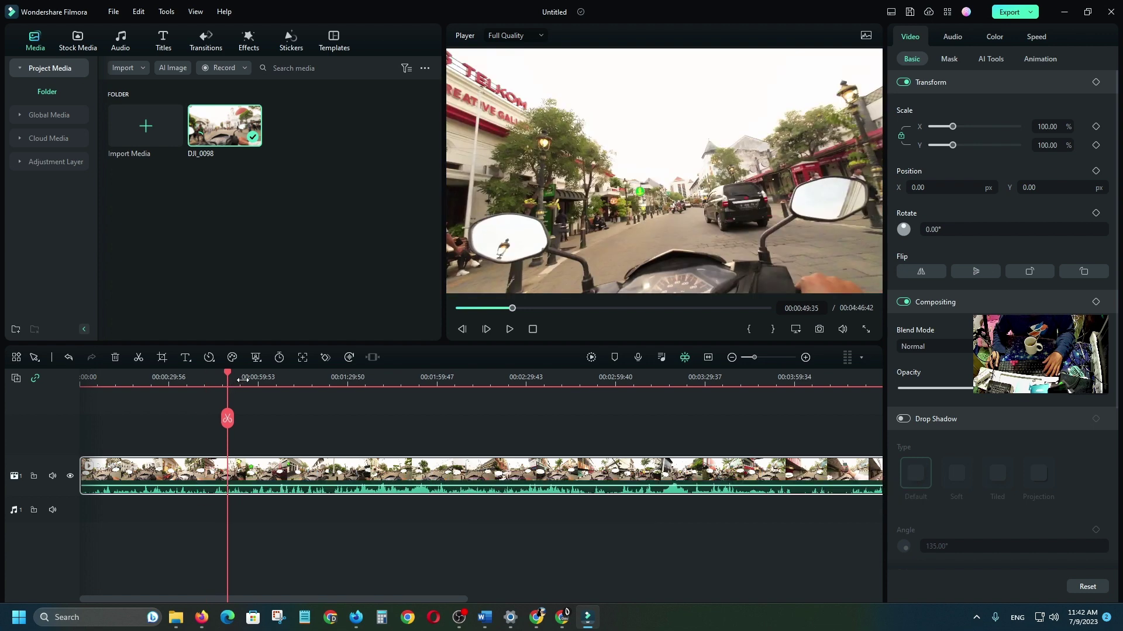
pyautogui.click(240, 380)
pyautogui.click(257, 379)
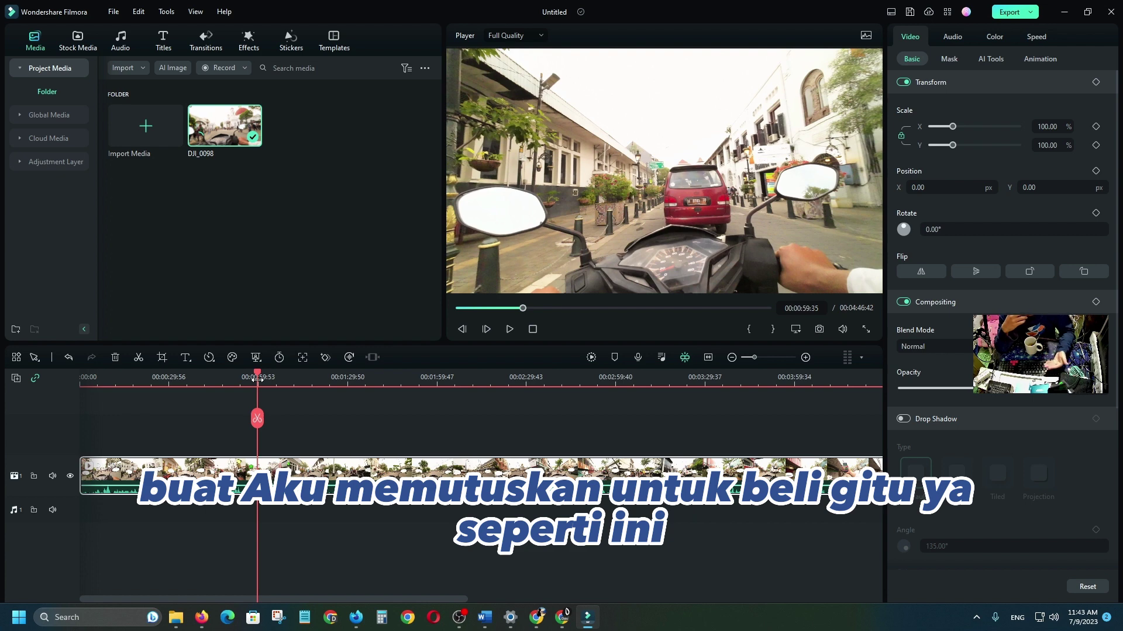
# - Look over the clip's audio, color and speed settings and return to its video settings
pyautogui.click(952, 36)
pyautogui.click(995, 36)
pyautogui.click(1037, 36)
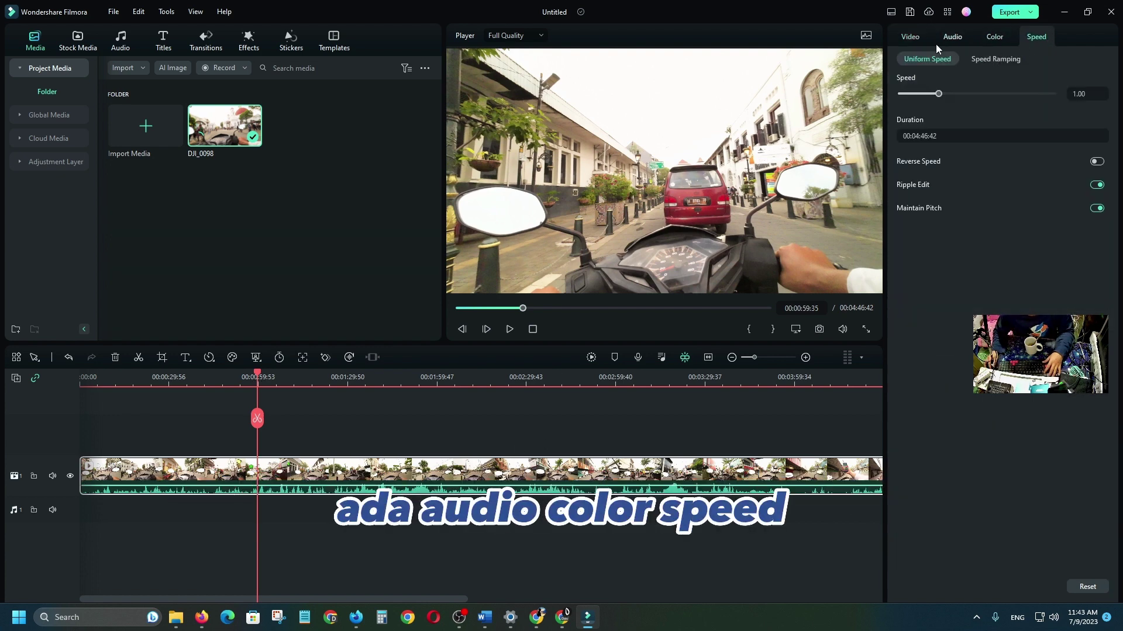
pyautogui.click(909, 36)
pyautogui.click(193, 12)
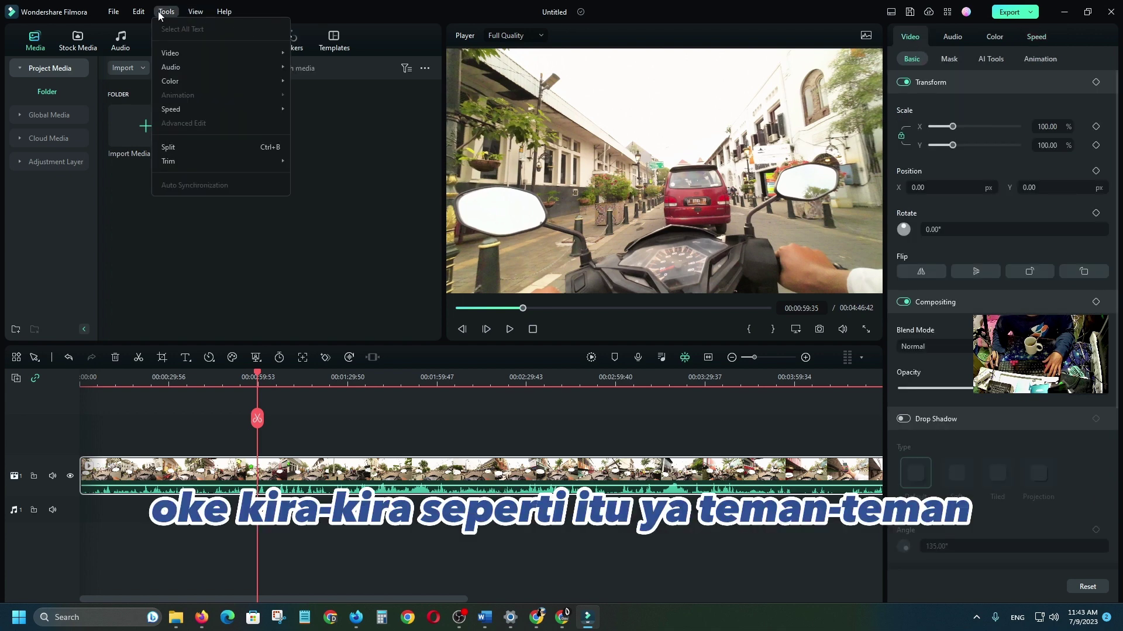
pyautogui.moveTo(114, 12)
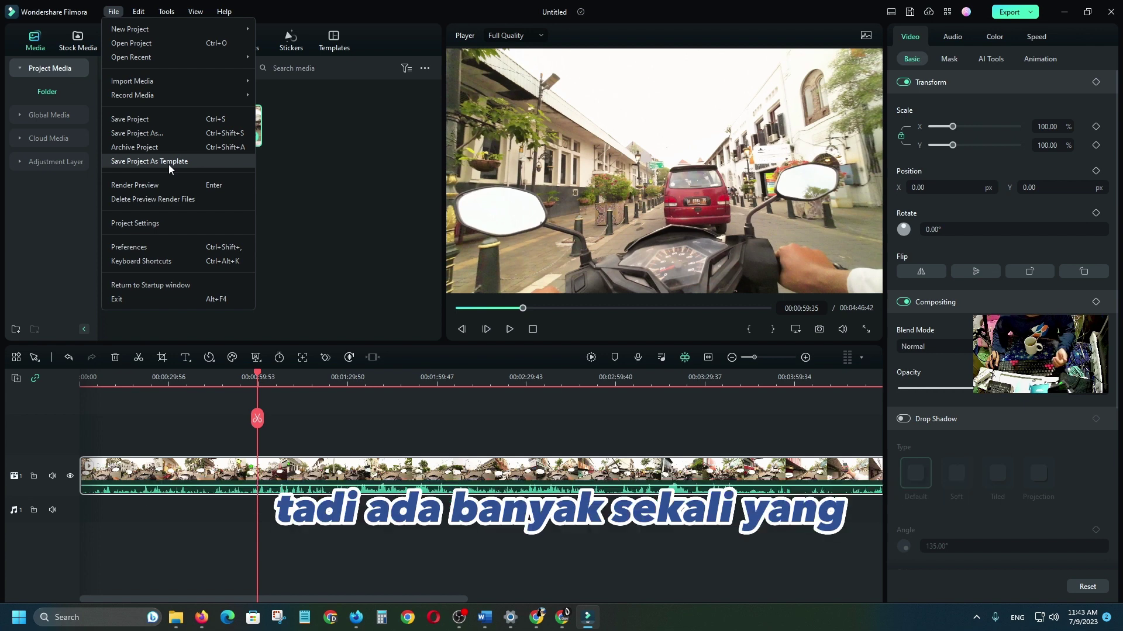
pyautogui.press('Escape')
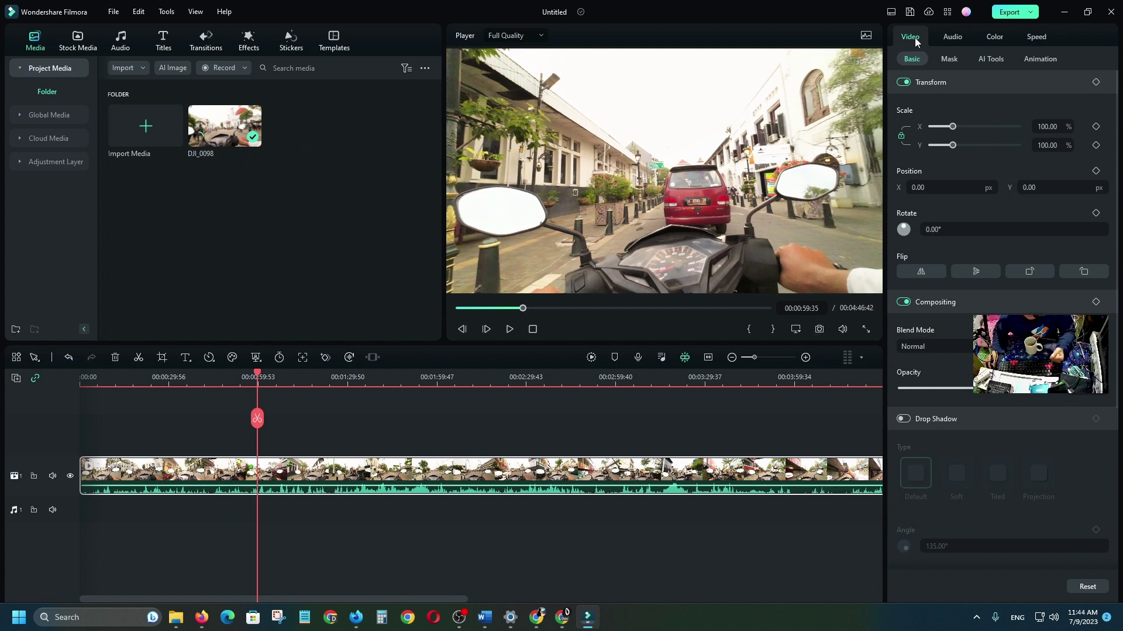
# - Review the clip's basic video settings and set the player's preview quality to 1/4 Quality
pyautogui.scroll(-5, 939, 81)
pyautogui.click(517, 35)
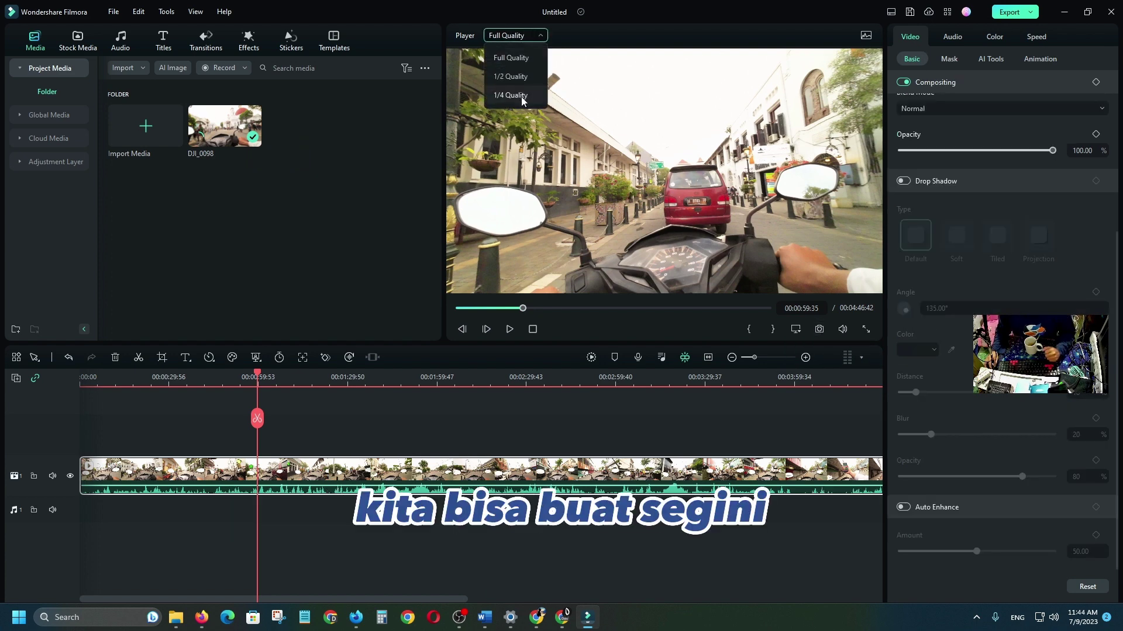
pyautogui.click(522, 102)
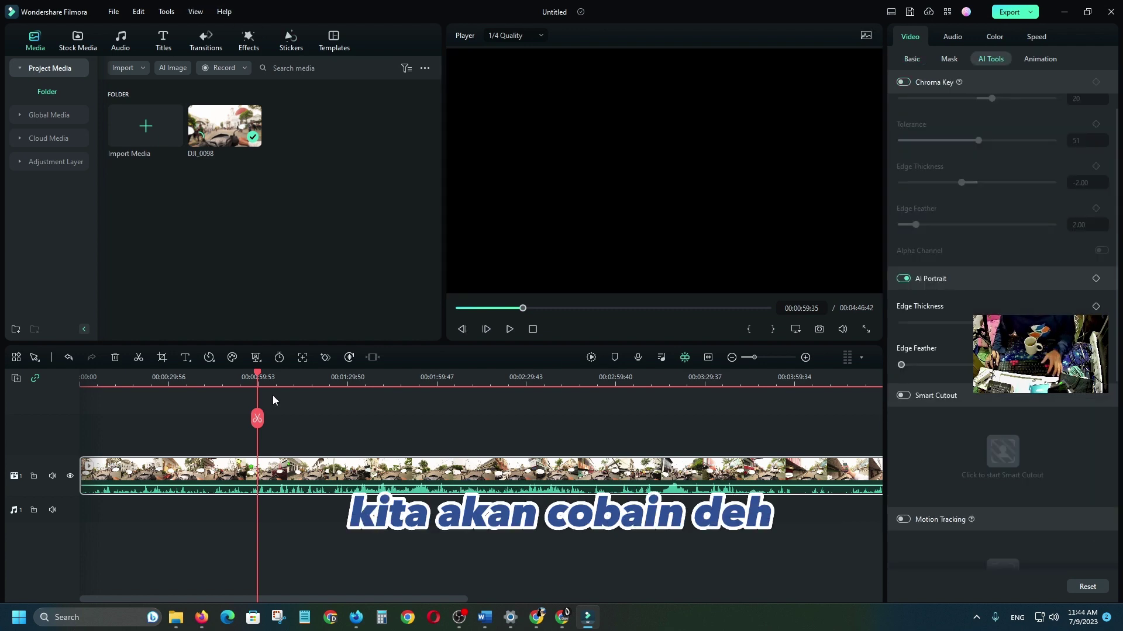
# - Preview the AI Portrait effect on the clip from about 00:00:25 and turn AI Portrait off
pyautogui.click(156, 377)
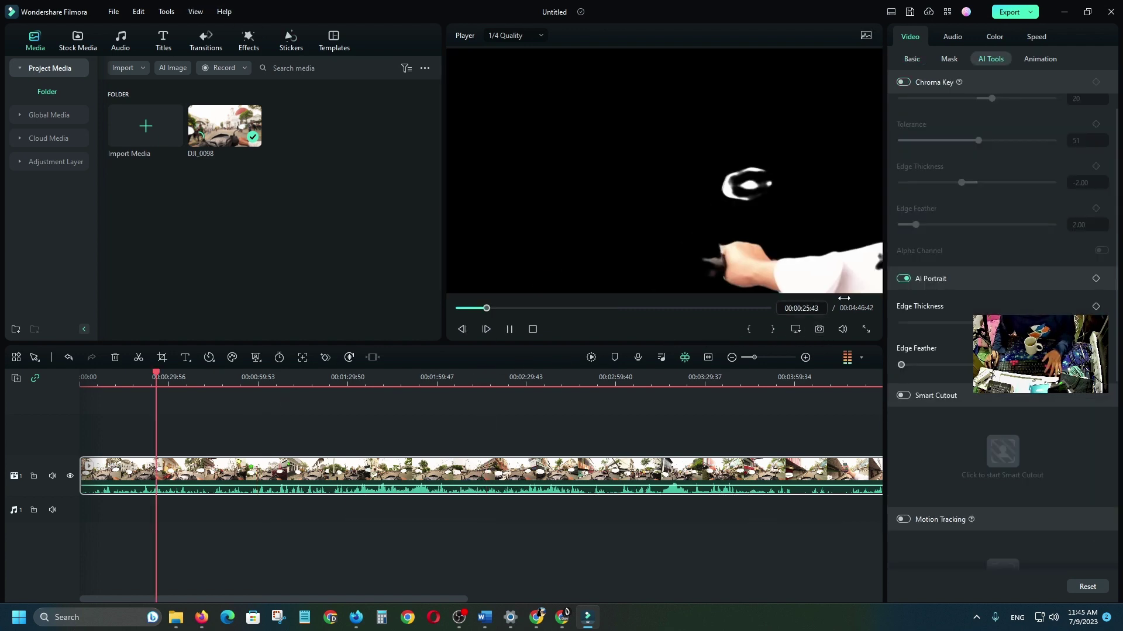
pyautogui.click(903, 278)
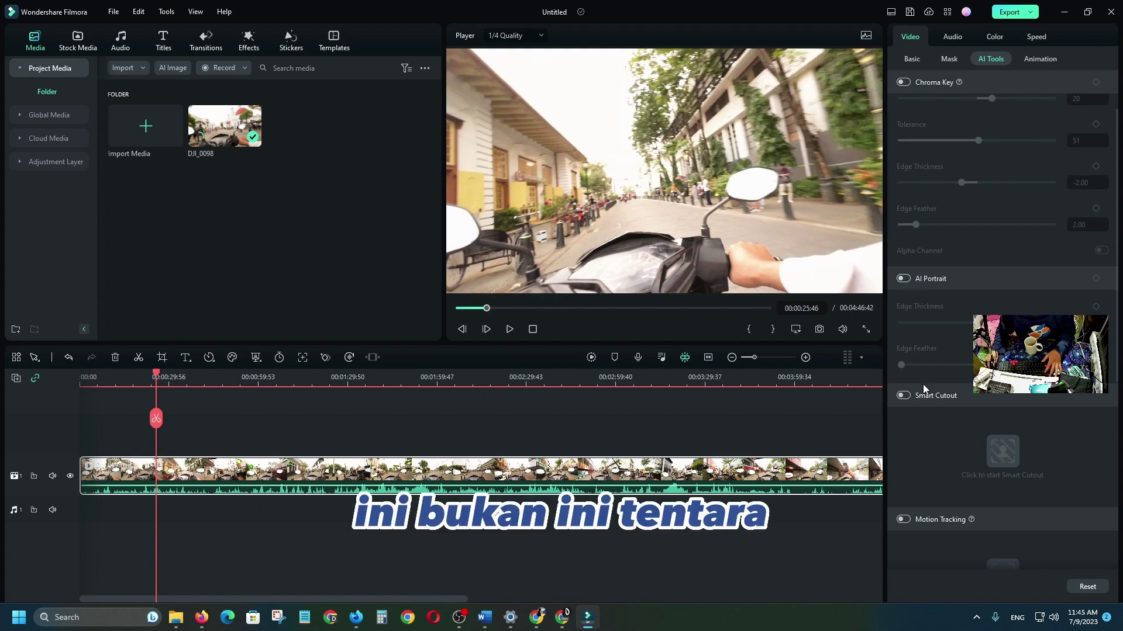
# - Examine the clip's AI tools, including Chroma Key, AI Portrait, Smart Cutout, Motion Tracking and Stabilization
pyautogui.scroll(-5, 924, 400)
pyautogui.scroll(5, 924, 400)
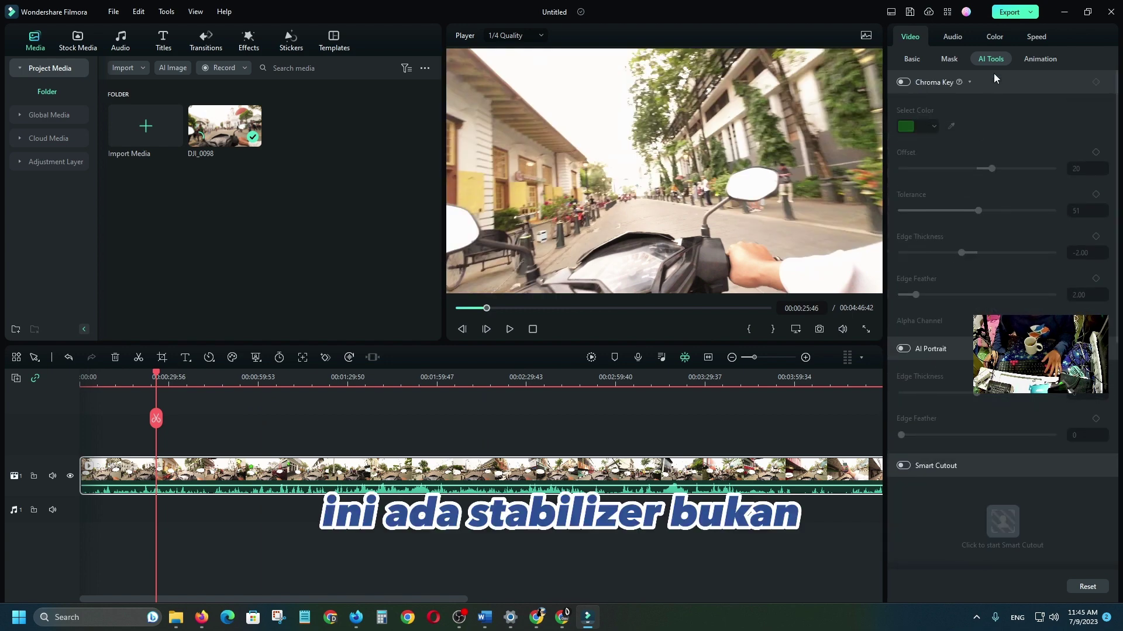
pyautogui.scroll(2, 949, 383)
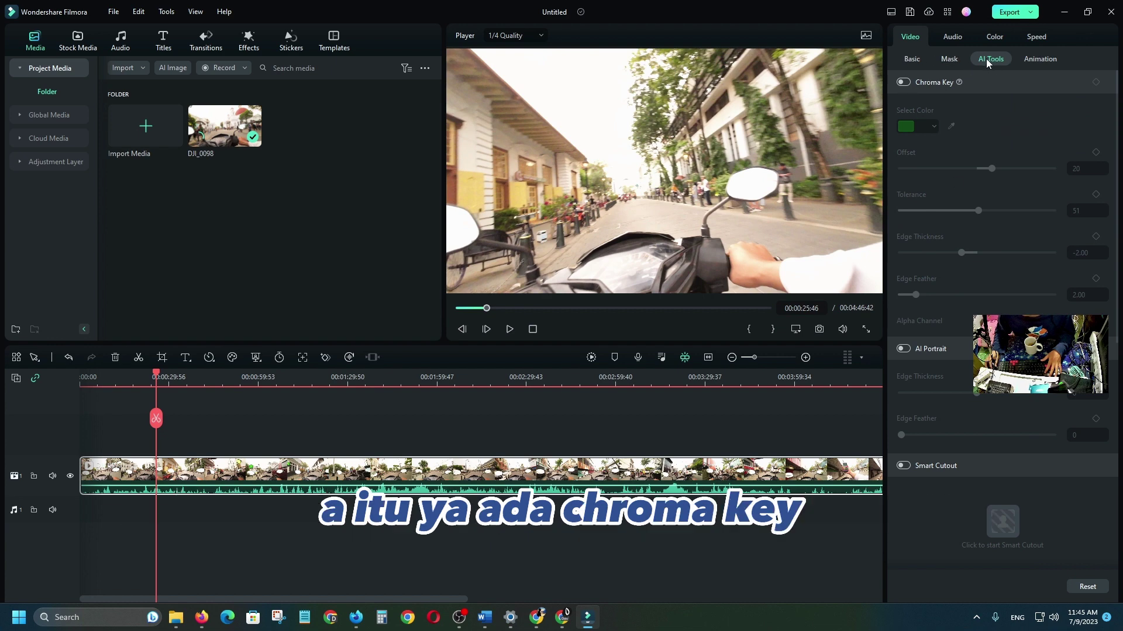
pyautogui.scroll(-2, 954, 343)
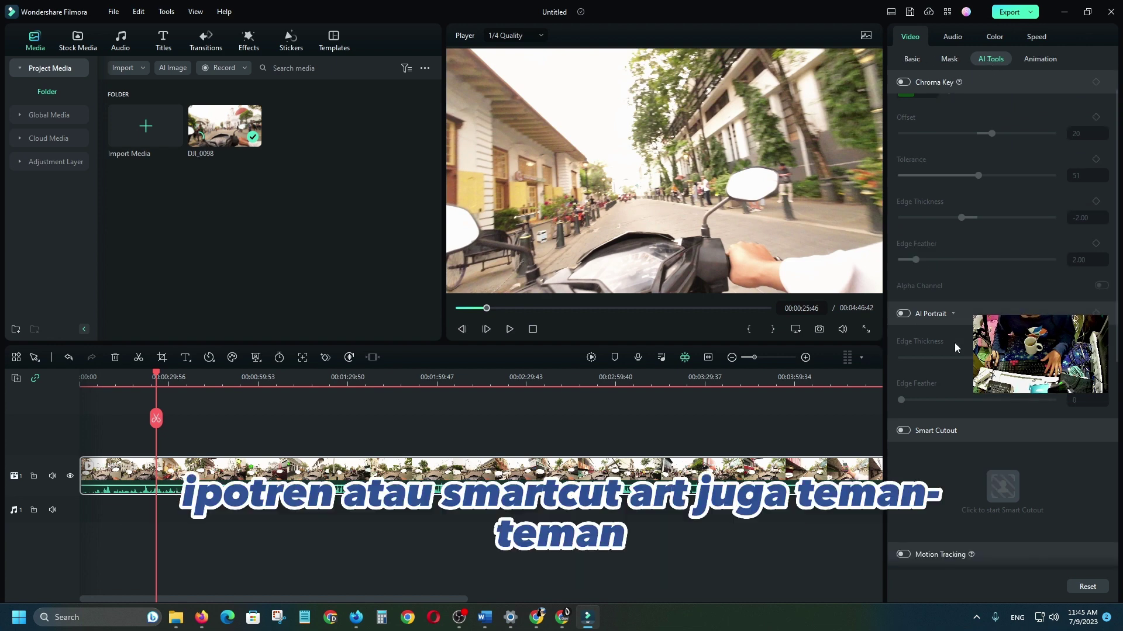
pyautogui.scroll(-2, 949, 364)
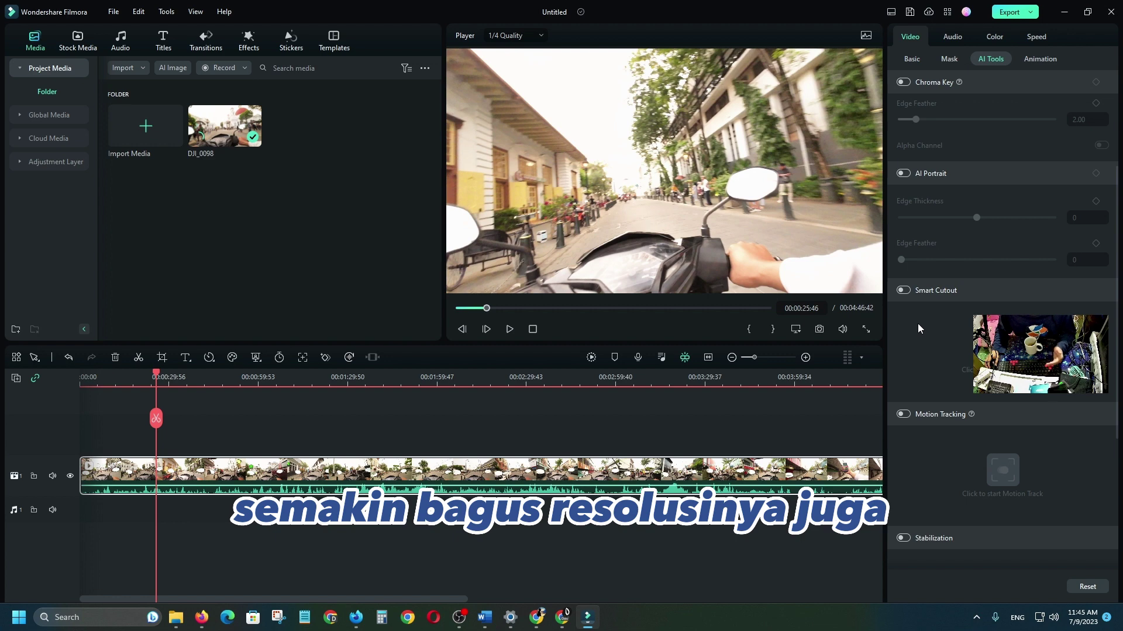
pyautogui.scroll(-1, 918, 323)
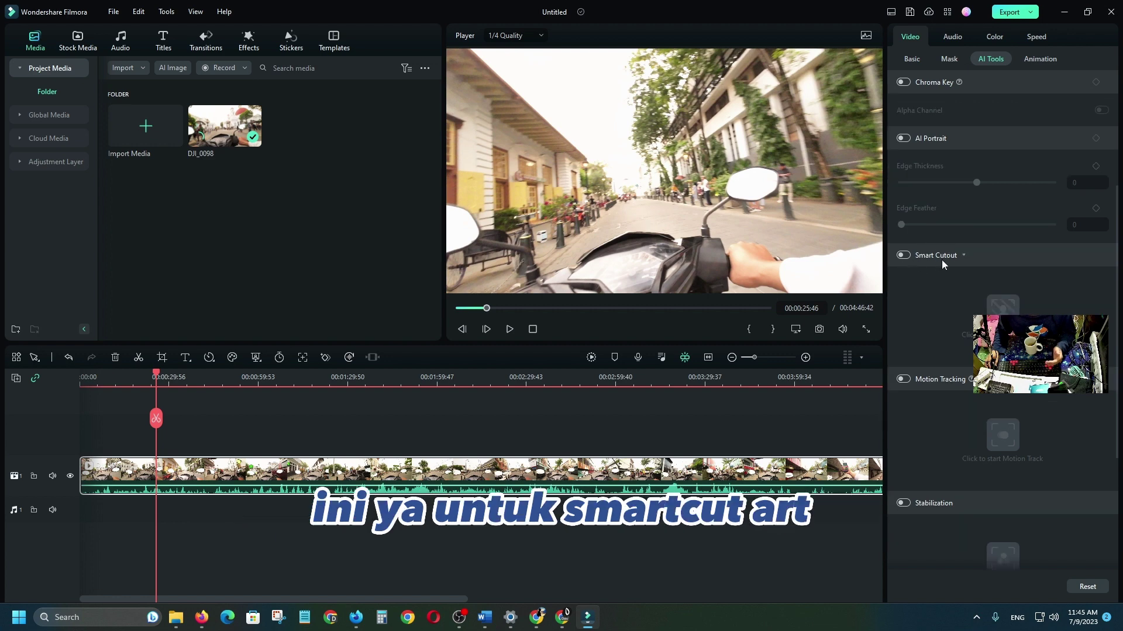
pyautogui.scroll(-3, 942, 296)
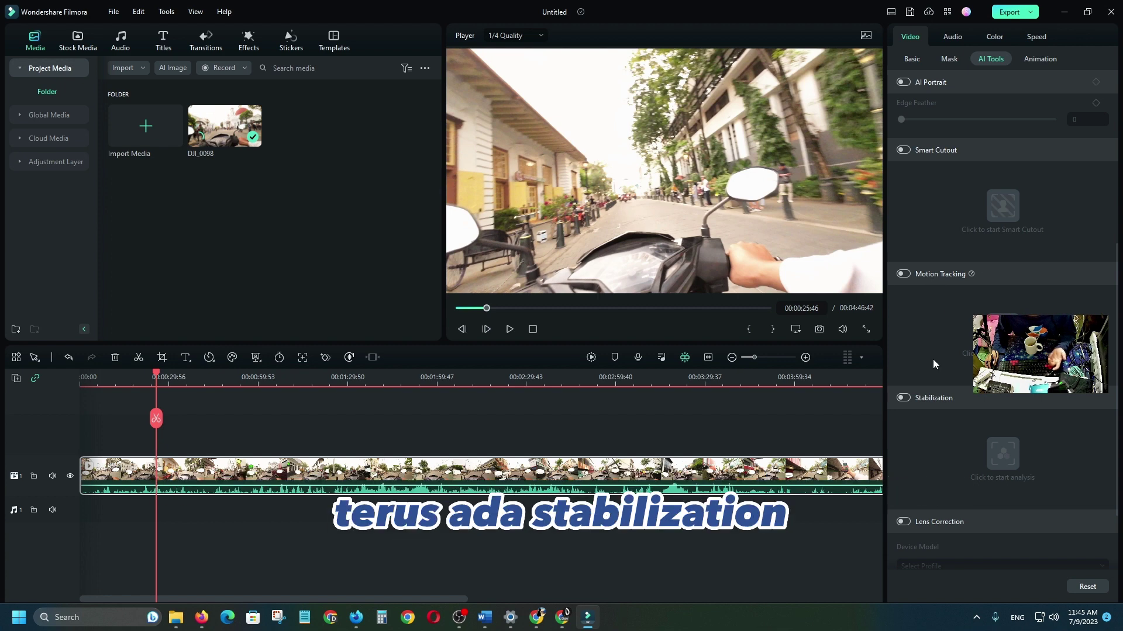
pyautogui.scroll(-1, 932, 359)
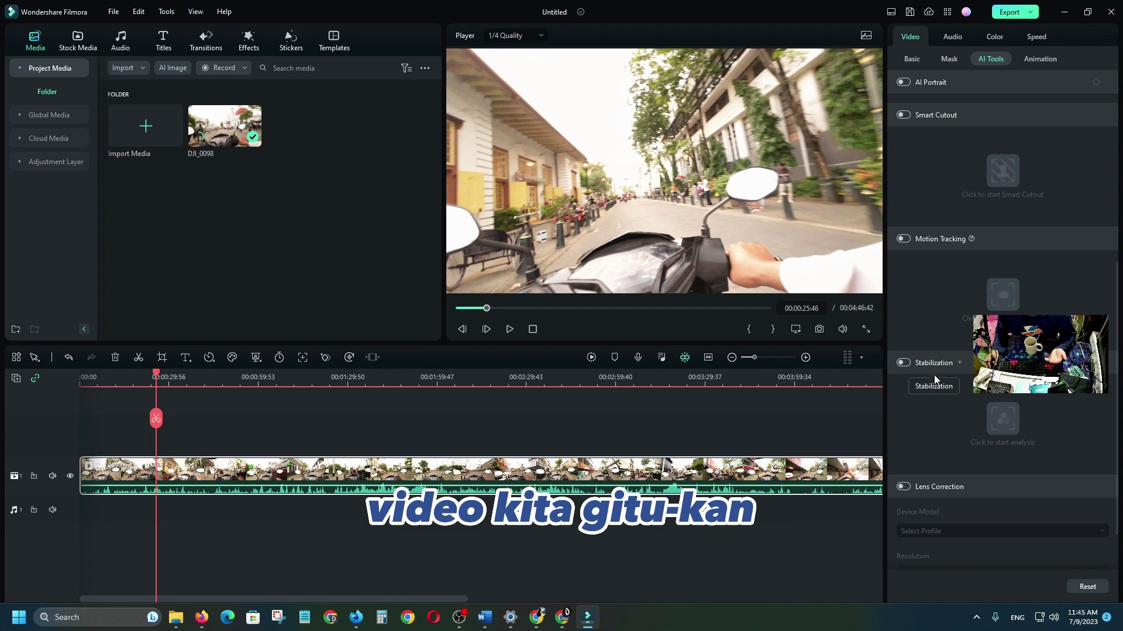
# - Examine the clip's Lens Correction tool and its preset animations, and return to the basic video settings
pyautogui.scroll(-2, 929, 426)
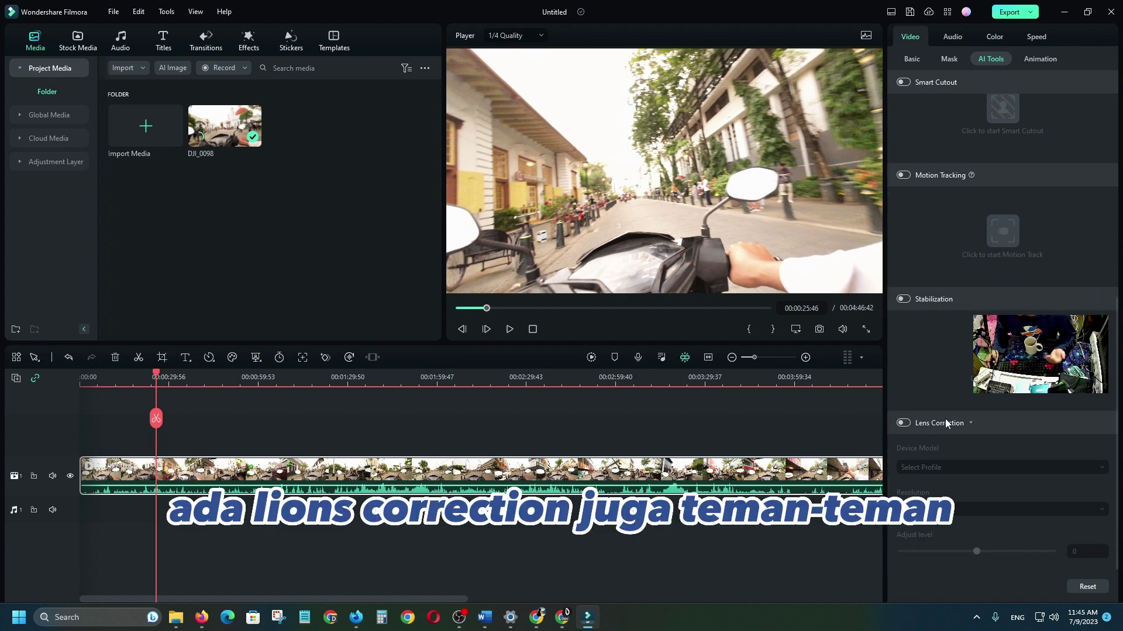
pyautogui.scroll(4, 945, 418)
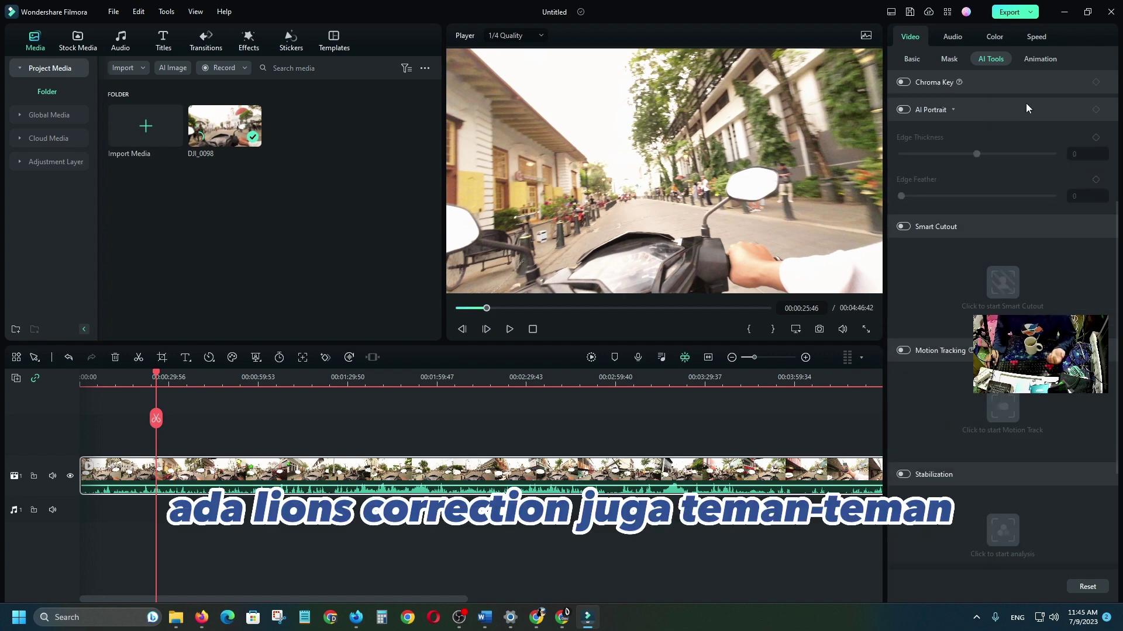
pyautogui.click(1031, 61)
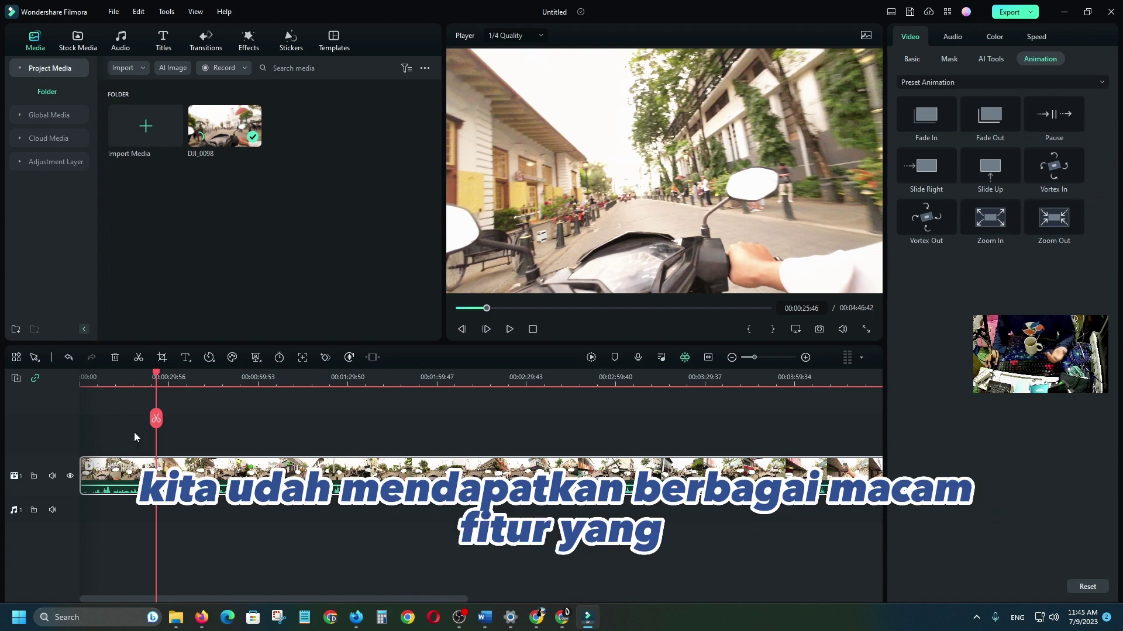
pyautogui.click(912, 58)
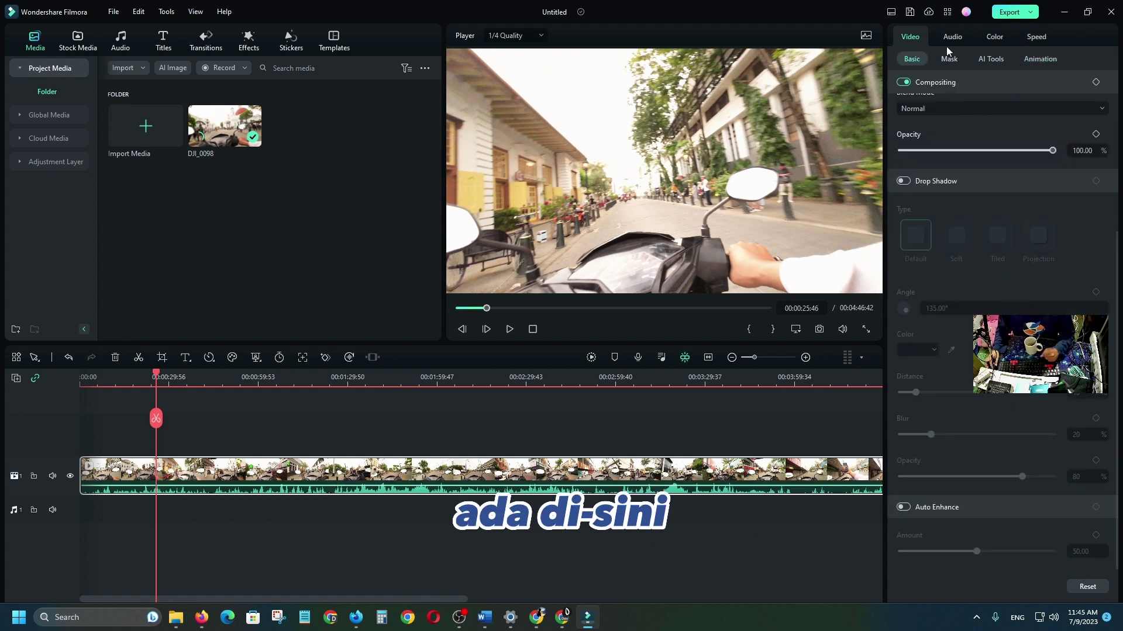
# - Review the clip's speed settings, its basic, HSL, curves and color wheel adjustments, and its audio settings
pyautogui.click(1036, 36)
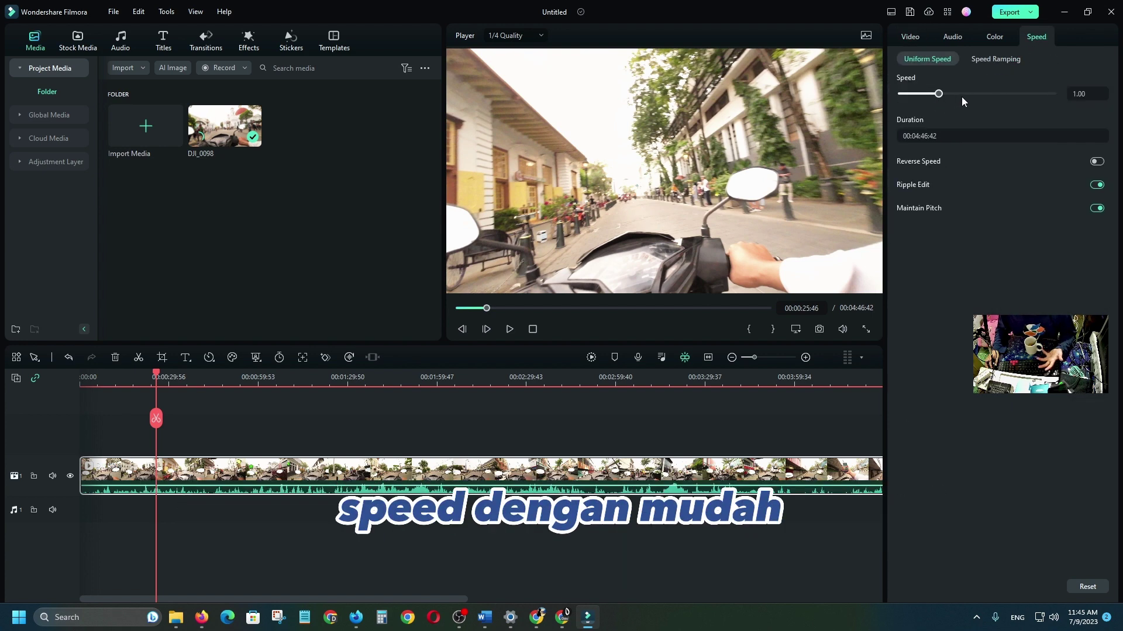
pyautogui.click(987, 37)
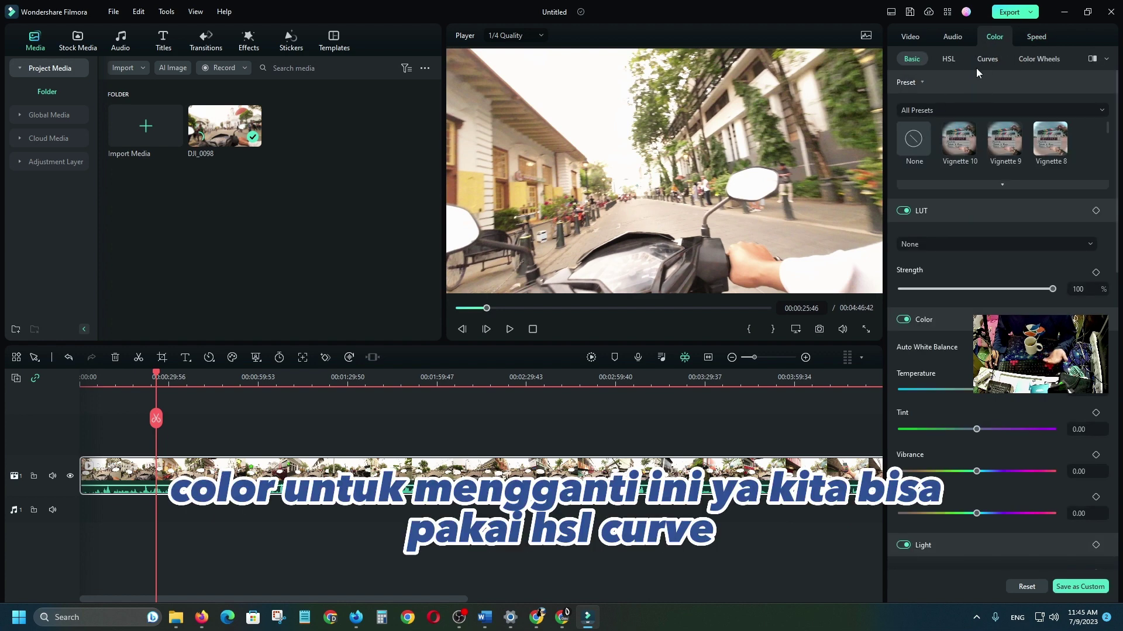
pyautogui.click(957, 59)
pyautogui.click(986, 59)
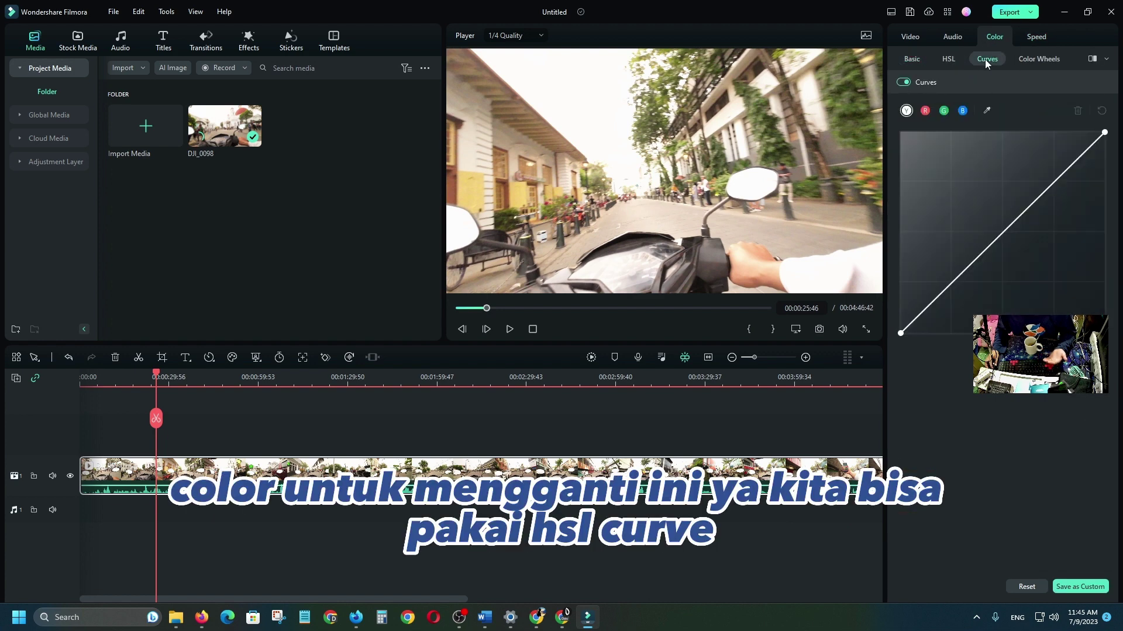
pyautogui.click(1030, 56)
pyautogui.click(911, 58)
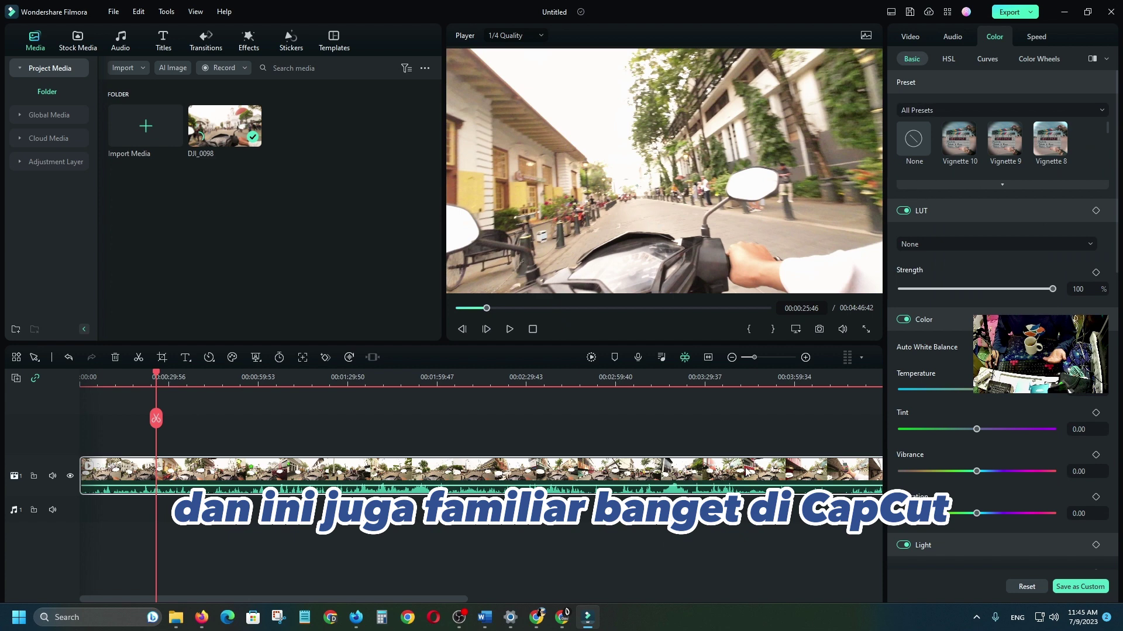
pyautogui.scroll(-2, 951, 297)
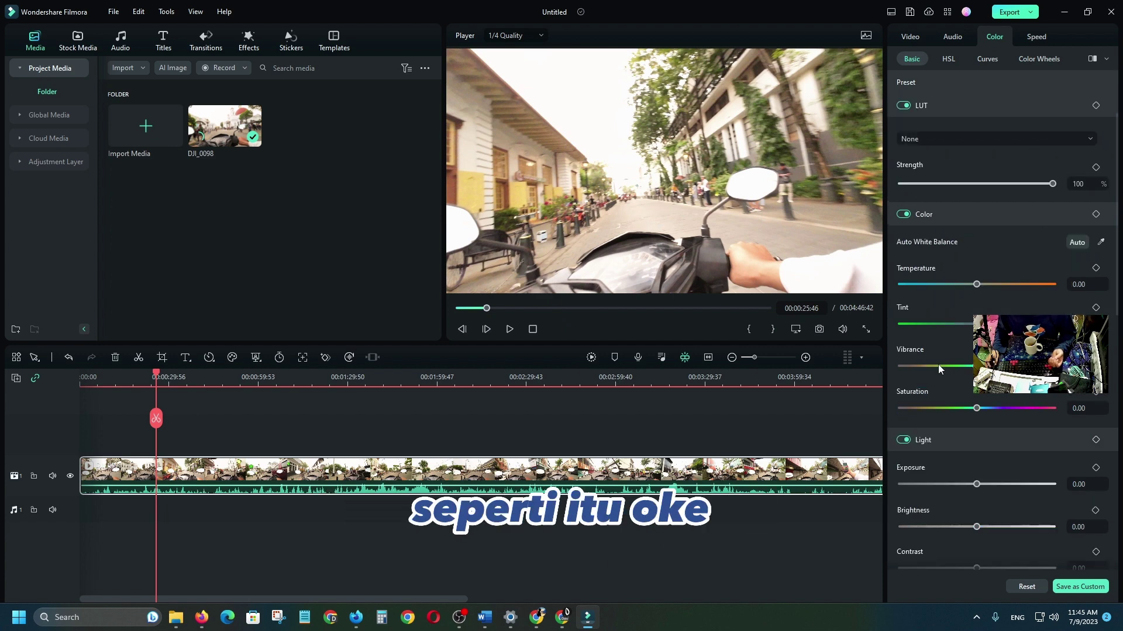
pyautogui.click(952, 36)
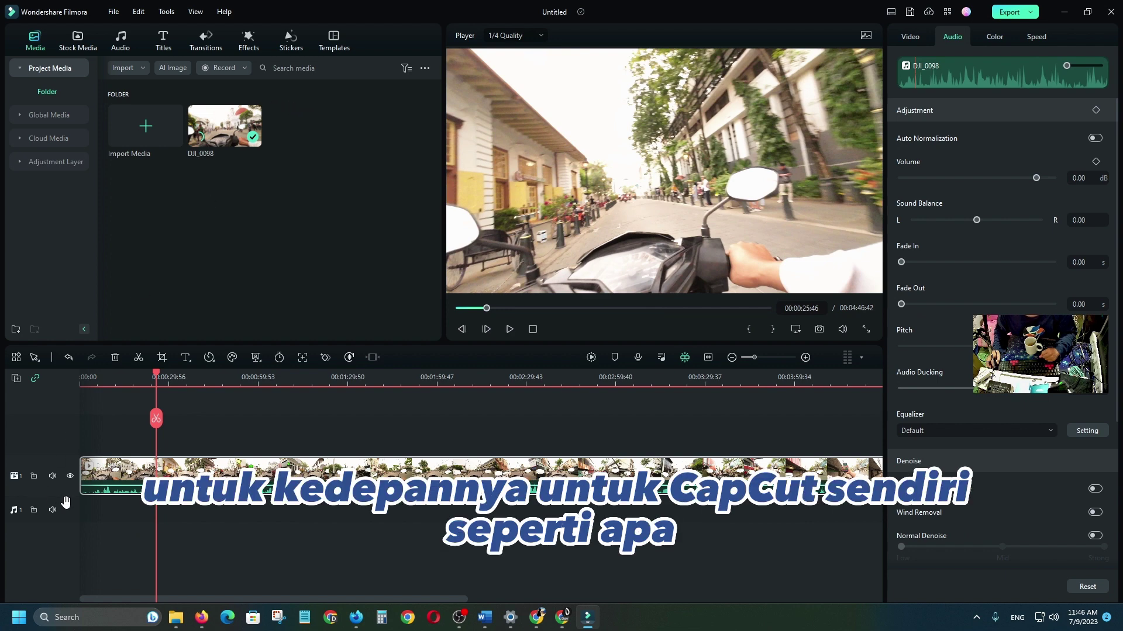
# - Stack nine more copies of DJI_0098 at the timeline start on new video tracks, filling ten tracks
pyautogui.moveTo(65, 503); pyautogui.dragTo(72, 521)
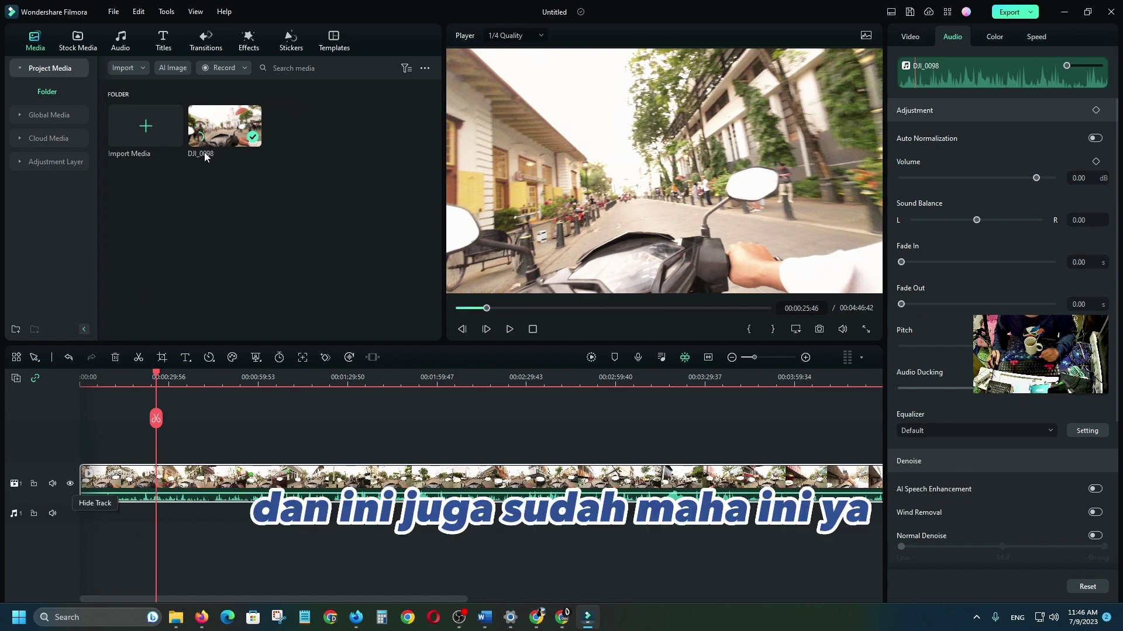
pyautogui.moveTo(202, 144); pyautogui.dragTo(125, 454)
pyautogui.moveTo(224, 126); pyautogui.dragTo(82, 421)
pyautogui.moveTo(217, 126); pyautogui.dragTo(69, 423)
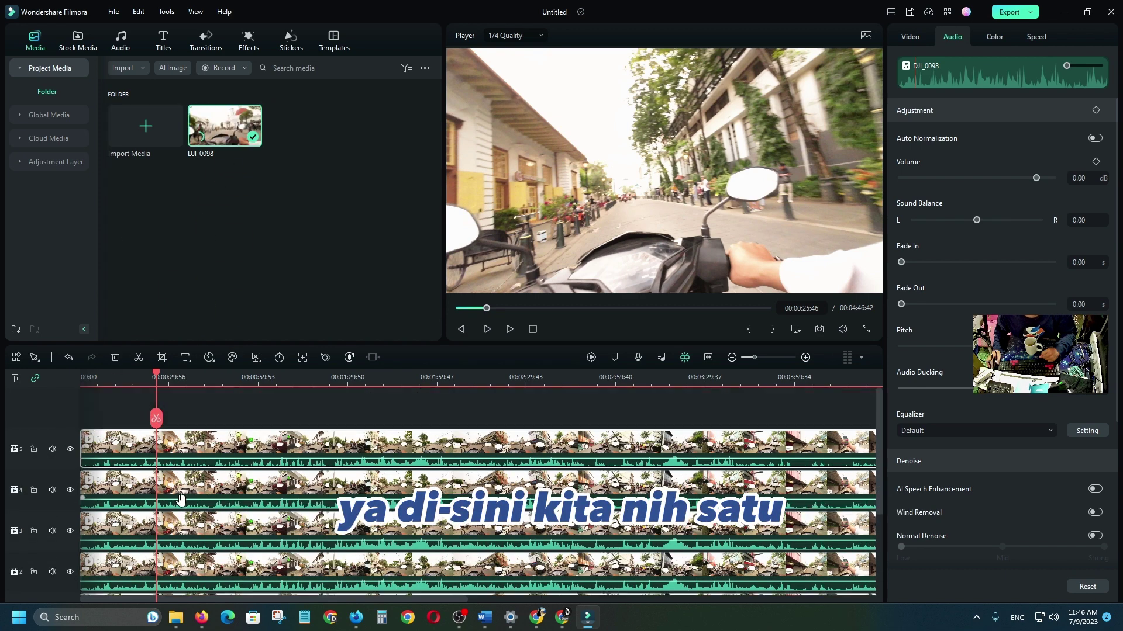
pyautogui.scroll(-2, 185, 513)
pyautogui.scroll(2, 205, 406)
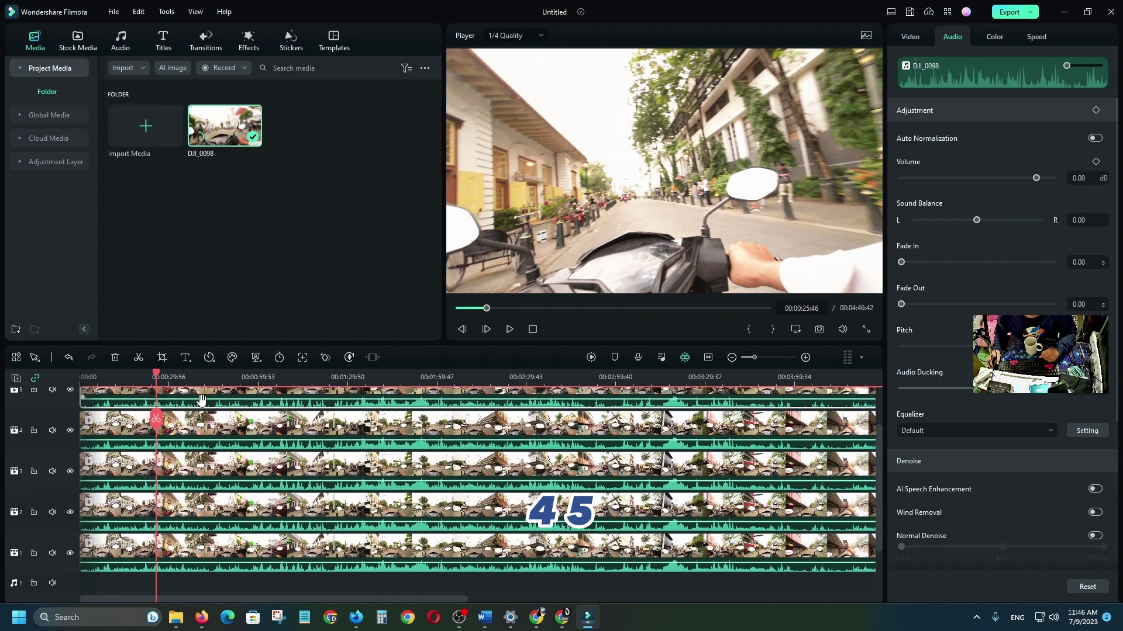
pyautogui.moveTo(217, 132); pyautogui.dragTo(84, 430)
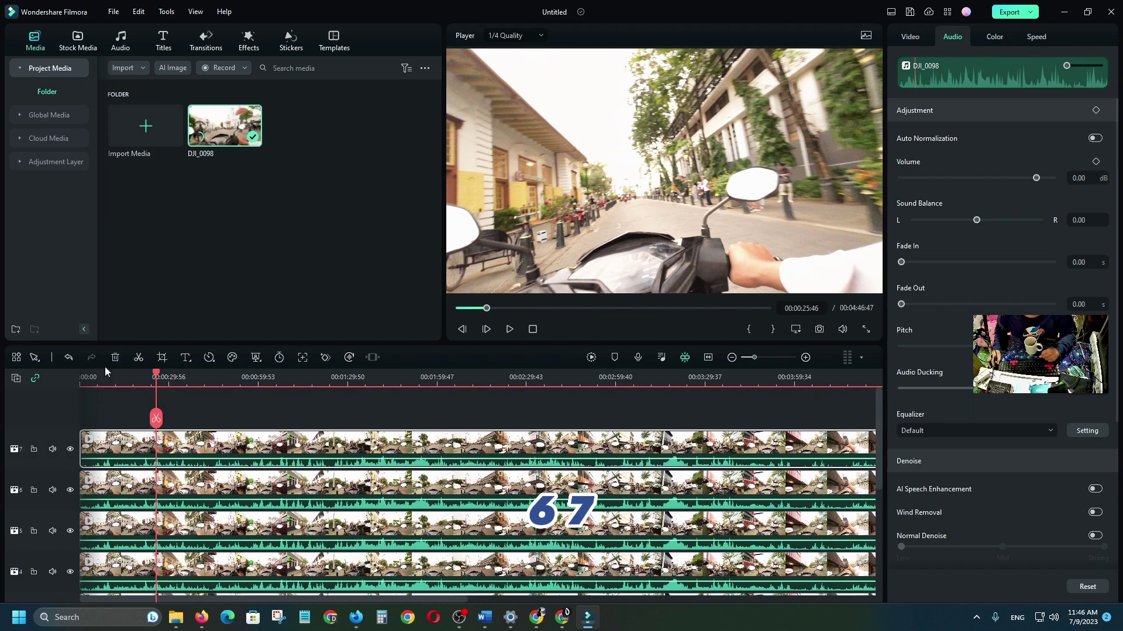
pyautogui.moveTo(225, 125); pyautogui.dragTo(83, 430)
pyautogui.moveTo(225, 126); pyautogui.dragTo(88, 418)
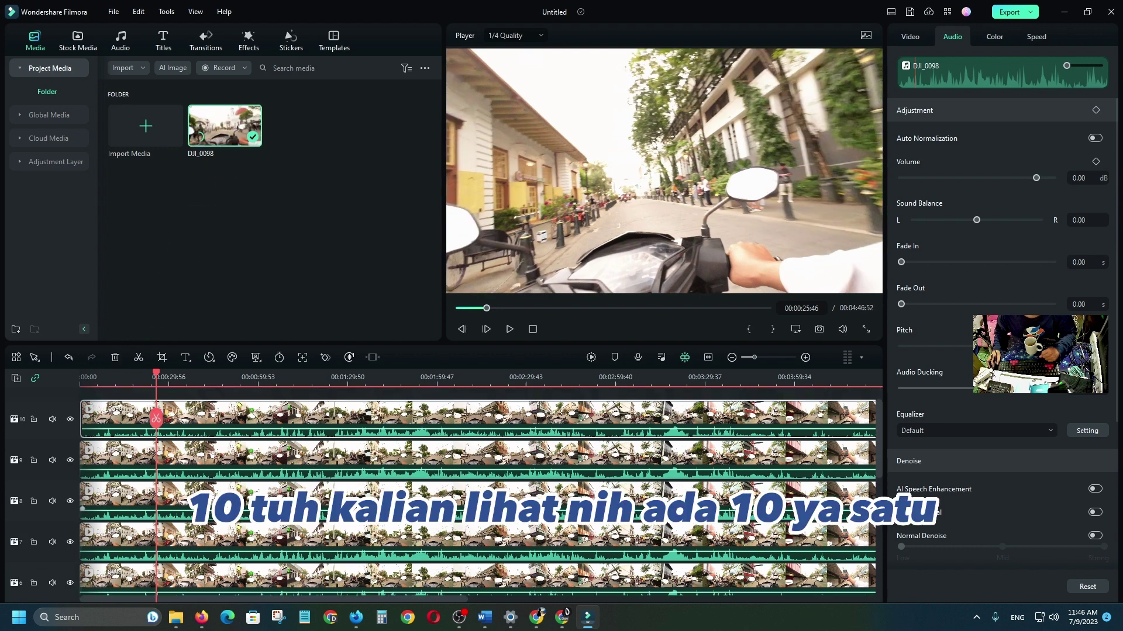
# - Look through the ten stacked video tracks and test playback from about 00:00:55 to 00:01:01
pyautogui.scroll(-5, 219, 488)
pyautogui.scroll(4, 216, 482)
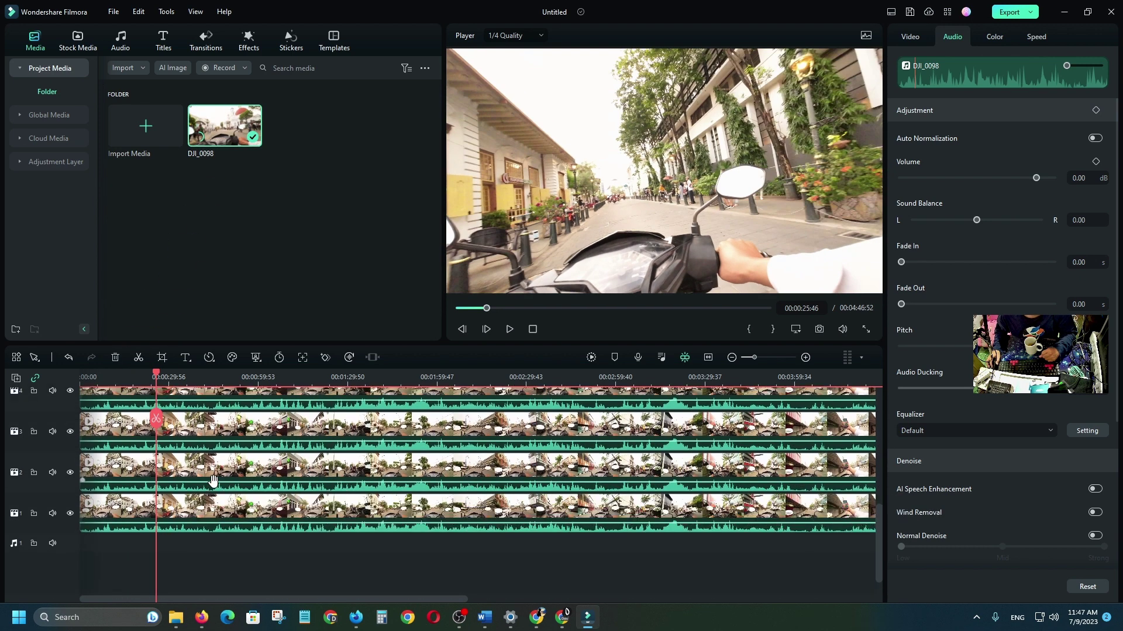
pyautogui.scroll(5, 213, 475)
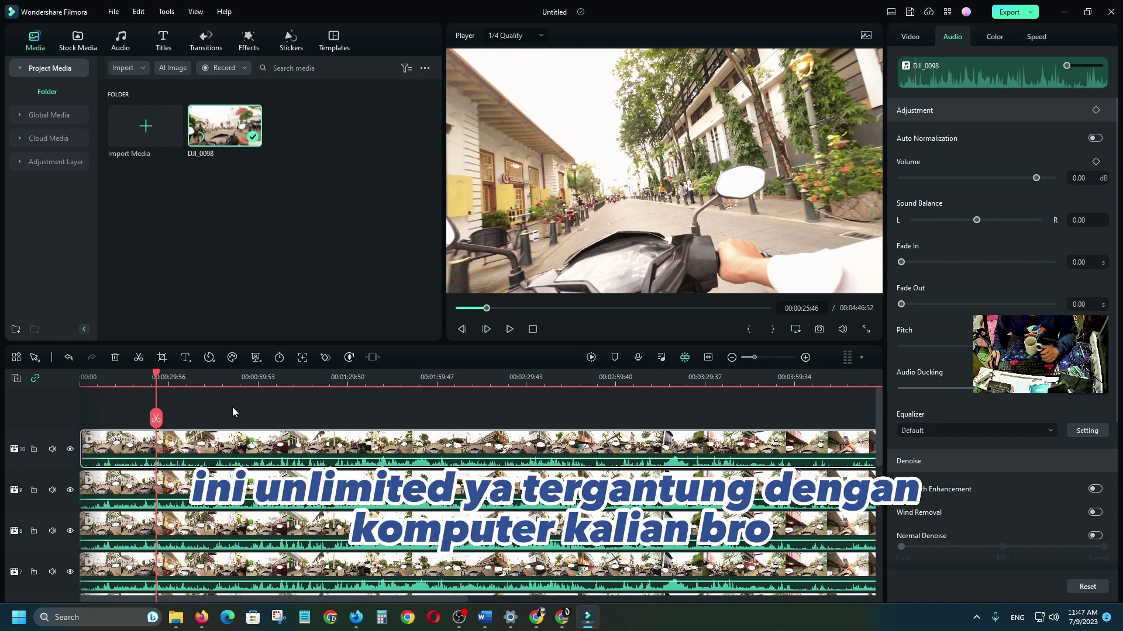
pyautogui.click(244, 378)
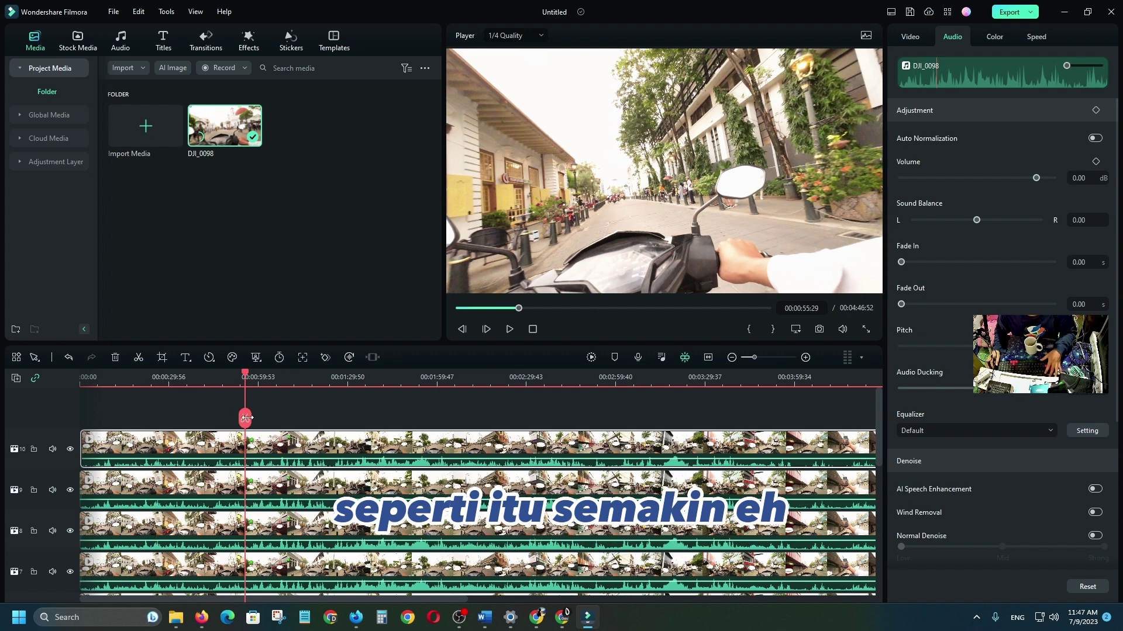
pyautogui.press('space')
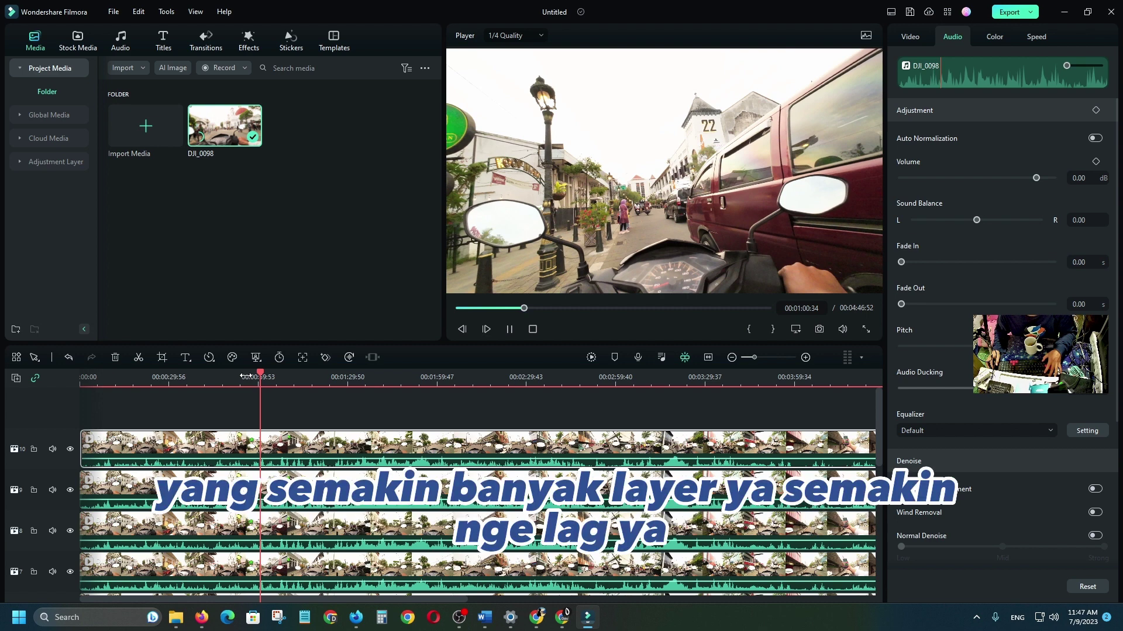
pyautogui.press('space')
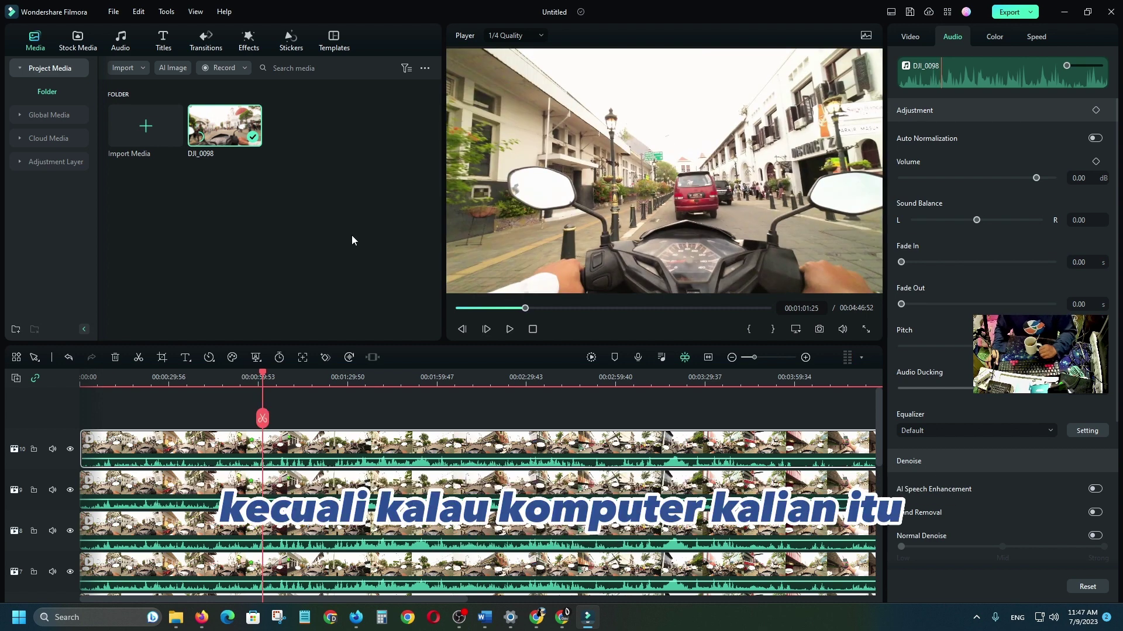
# - Delete the stacked copies of DJI_0098, keeping only the clip on the first video track
pyautogui.click(360, 417)
pyautogui.click(345, 465)
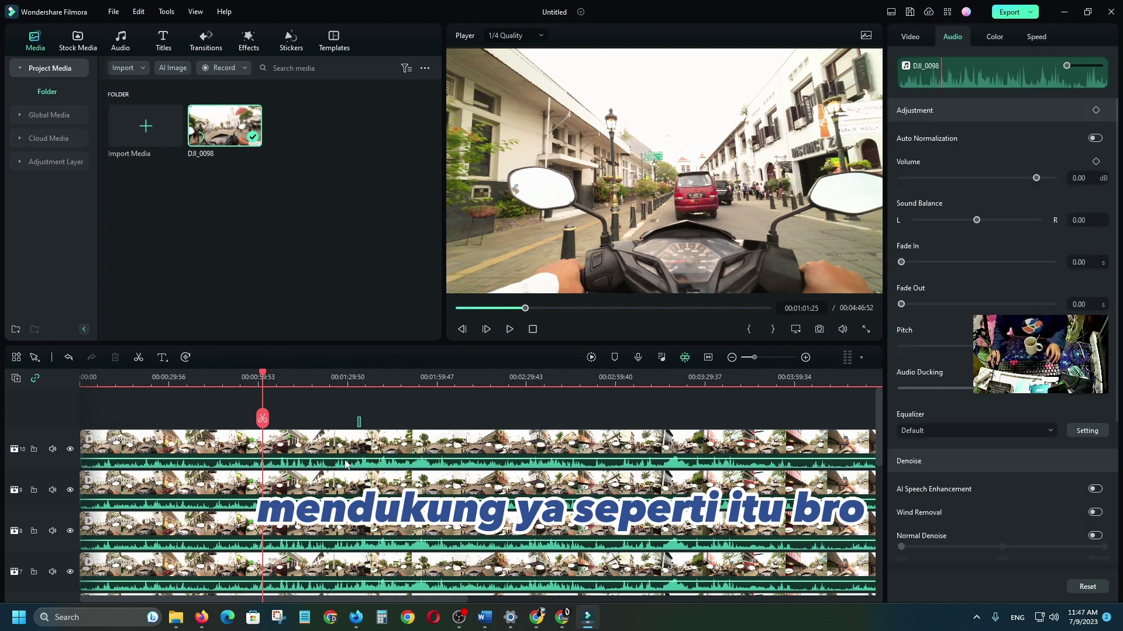
pyautogui.moveTo(360, 416); pyautogui.dragTo(326, 543)
pyautogui.press('Delete')
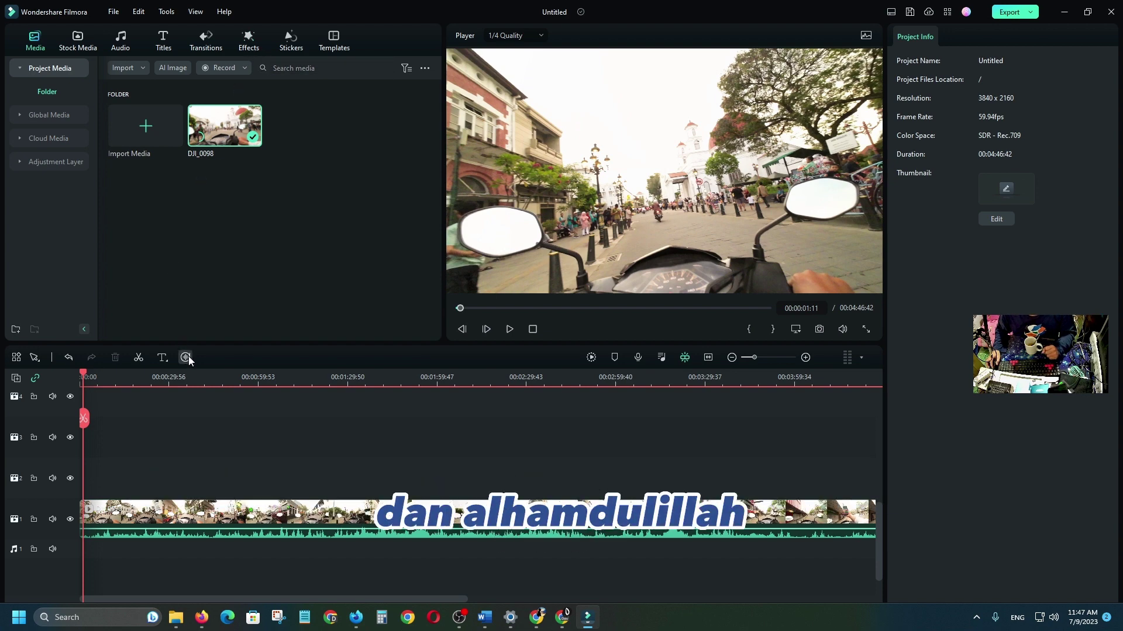
# - Preview the remaining clip at about 00:00:44, 00:02:09 and 00:01:39, and select it on the first video track
pyautogui.click(213, 377)
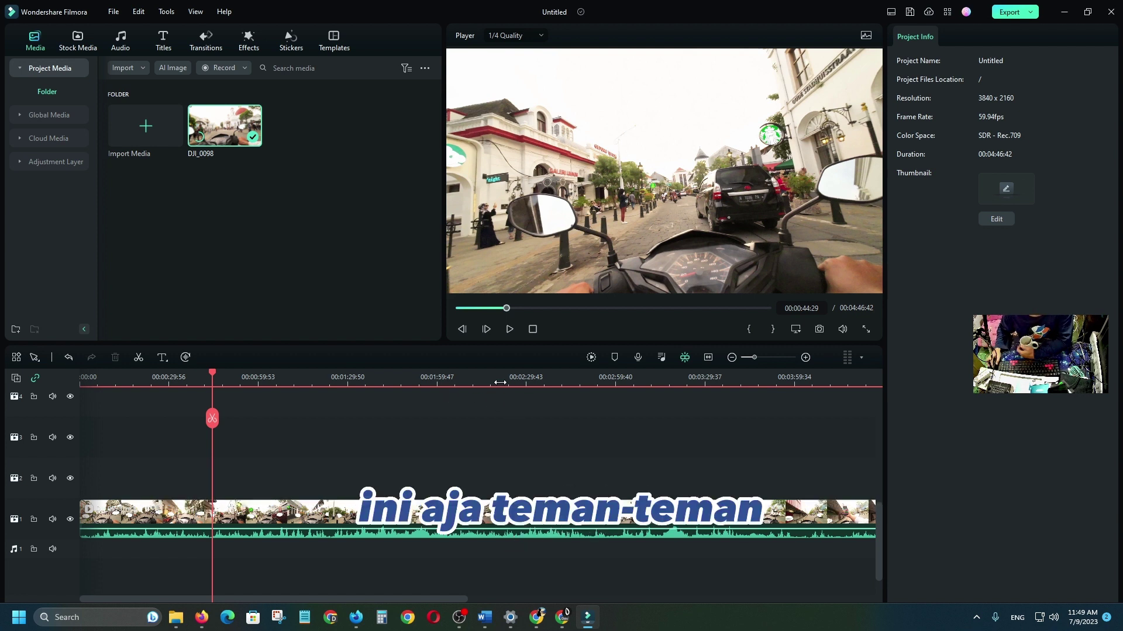
pyautogui.moveTo(500, 381); pyautogui.dragTo(467, 378)
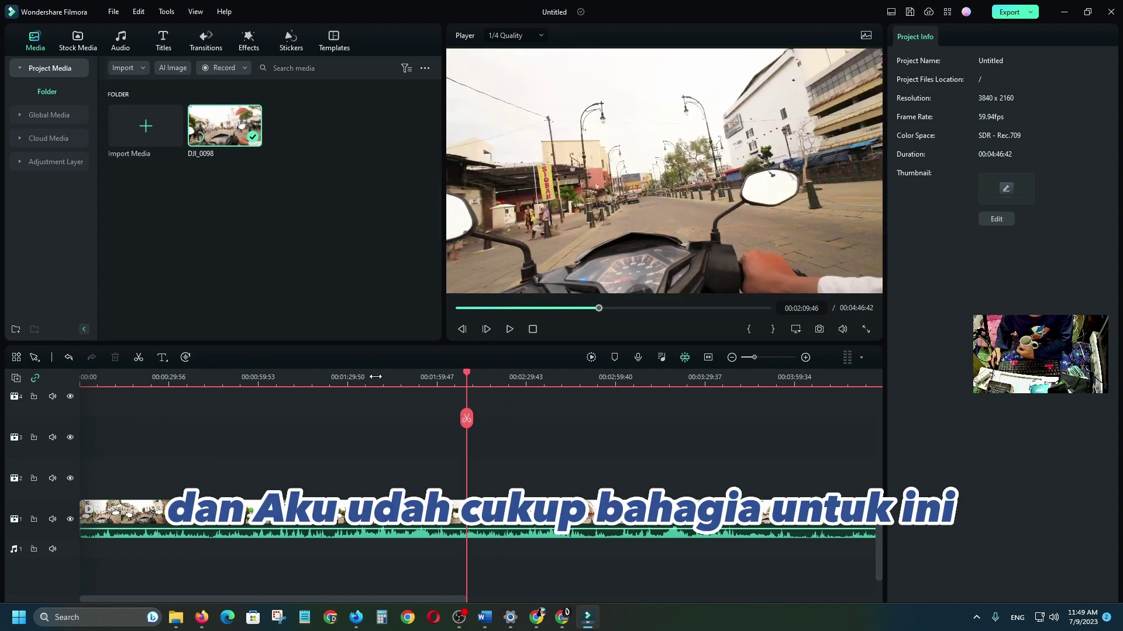
pyautogui.click(375, 378)
pyautogui.click(341, 510)
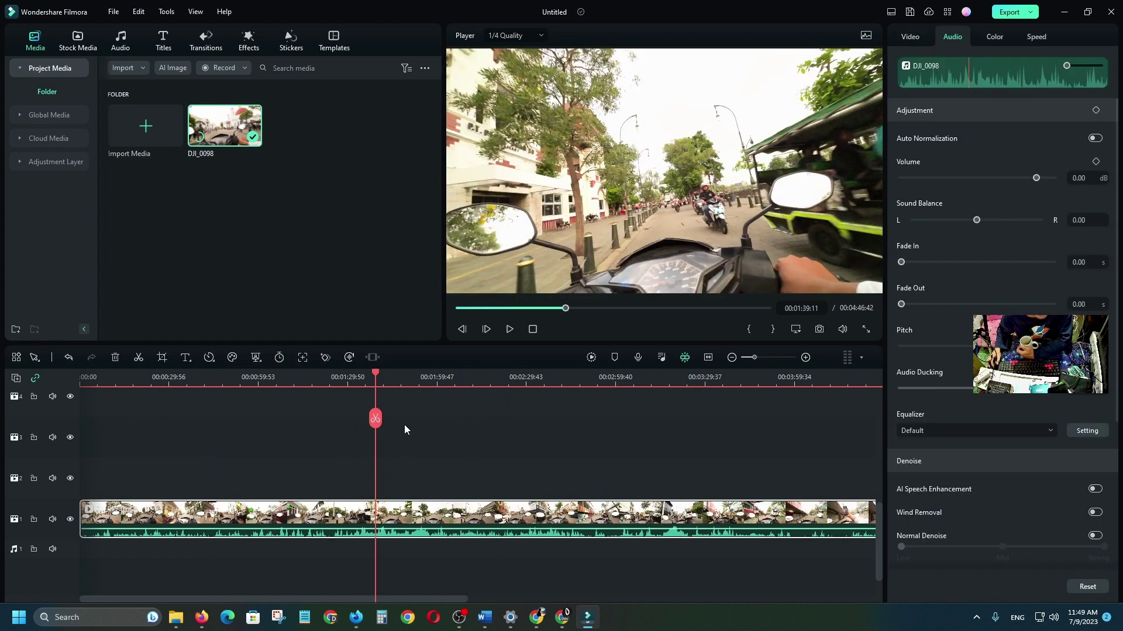